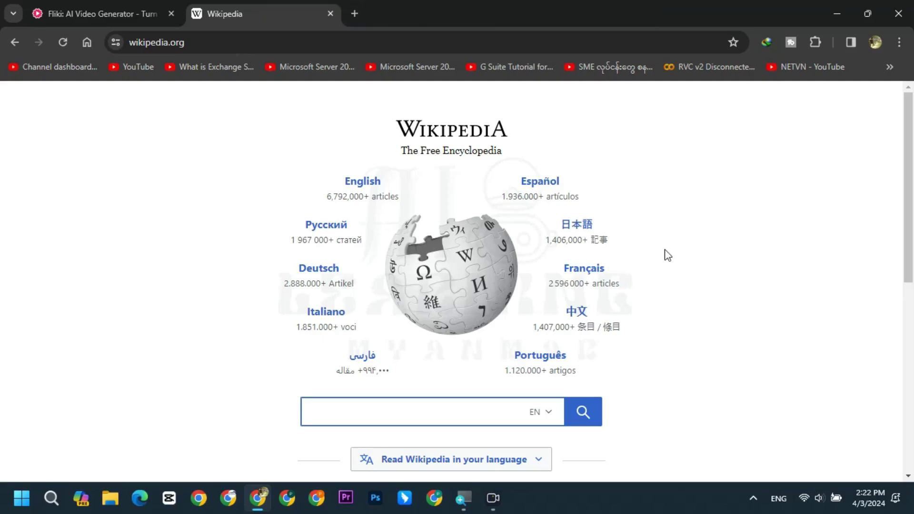
Enter "Finance" as the Wikipedia search term and look through the suggested articles.
{"action": "type", "text": "Finance"}
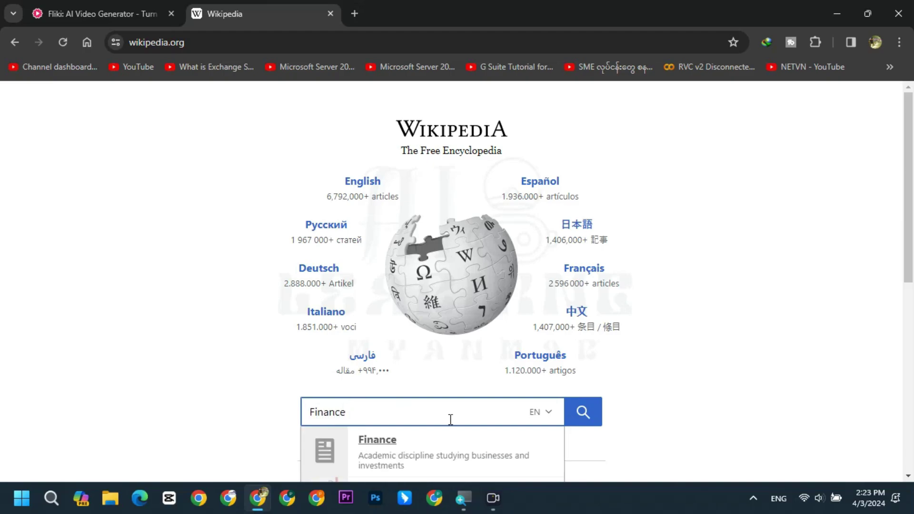
{"action": "scroll", "coordinate": [546, 316], "scroll_direction": "down", "scroll_amount": 3}
{"action": "scroll", "coordinate": [428, 286], "scroll_direction": "up", "scroll_amount": 2}
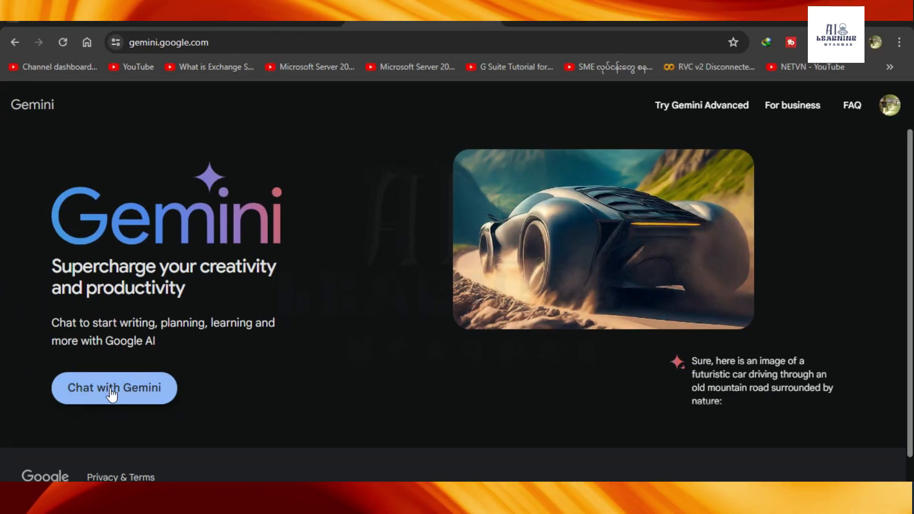
Start a chat with Gemini, agreeing to the Terms & Privacy notice and continuing past the welcome message.
{"action": "left_click", "coordinate": [149, 383]}
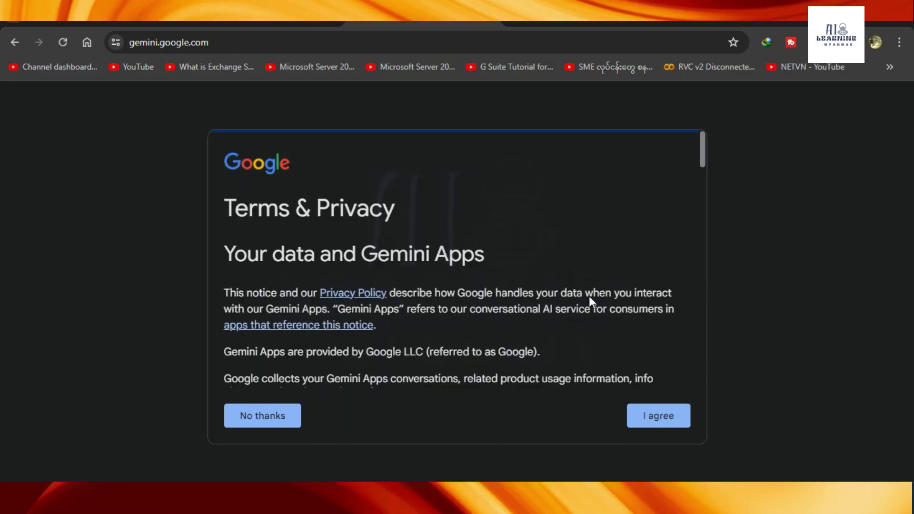
{"action": "scroll", "coordinate": [589, 296], "scroll_direction": "down", "scroll_amount": 8}
{"action": "scroll", "coordinate": [590, 296], "scroll_direction": "down", "scroll_amount": 10}
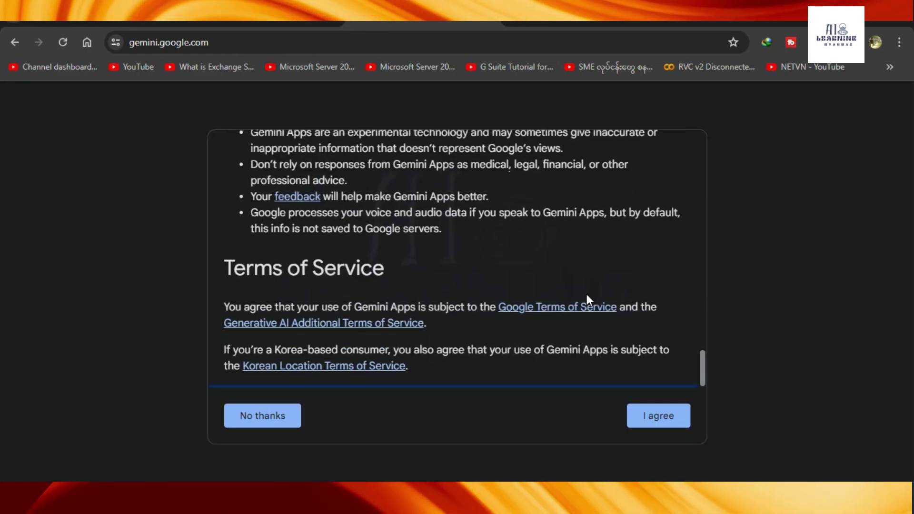
{"action": "left_click", "coordinate": [664, 416]}
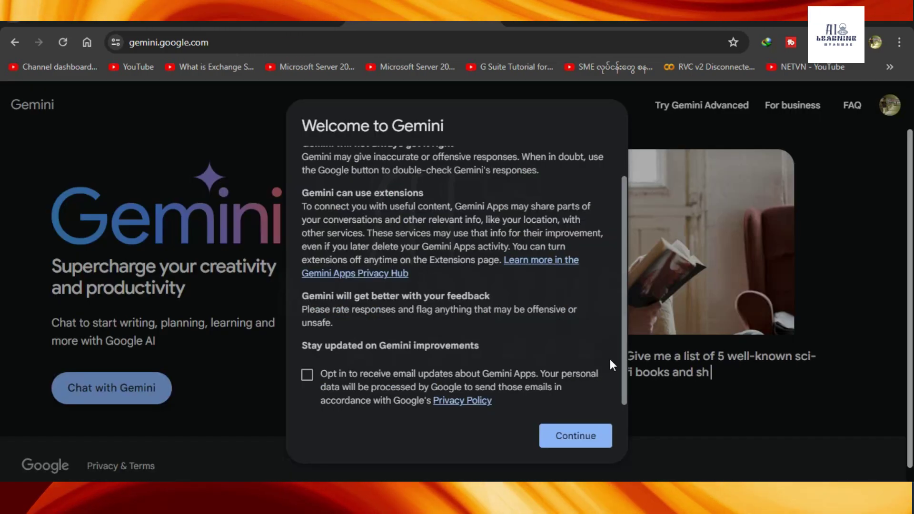
{"action": "left_click", "coordinate": [577, 443]}
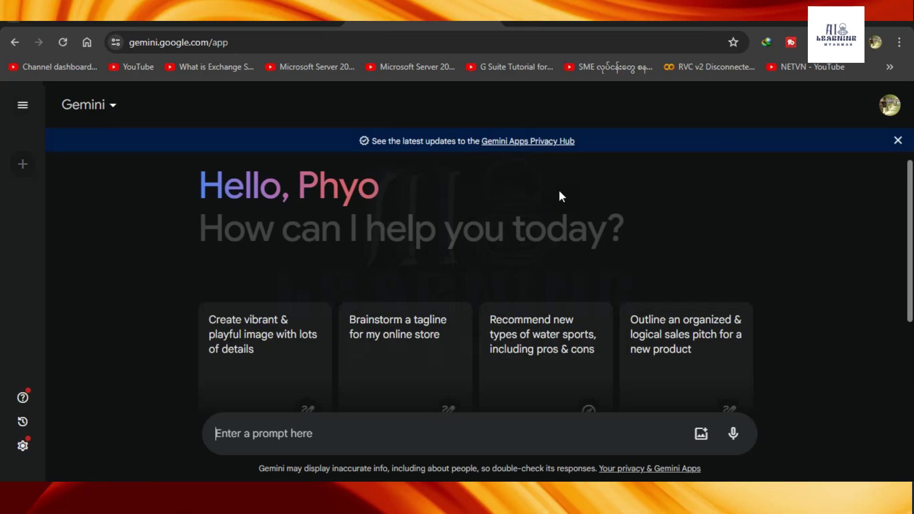
Ask Gemini for "5 most popular niches from wikipedia".
{"action": "scroll", "coordinate": [663, 250], "scroll_direction": "down", "scroll_amount": 3}
{"action": "scroll", "coordinate": [662, 252], "scroll_direction": "up", "scroll_amount": 3}
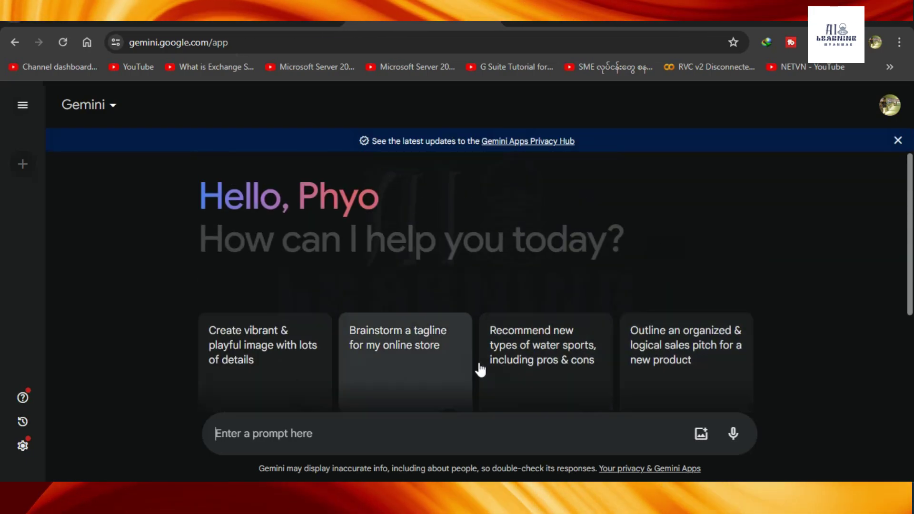
{"action": "left_click", "coordinate": [386, 429]}
{"action": "type", "text": "5 most popular niches from wikipedia"}
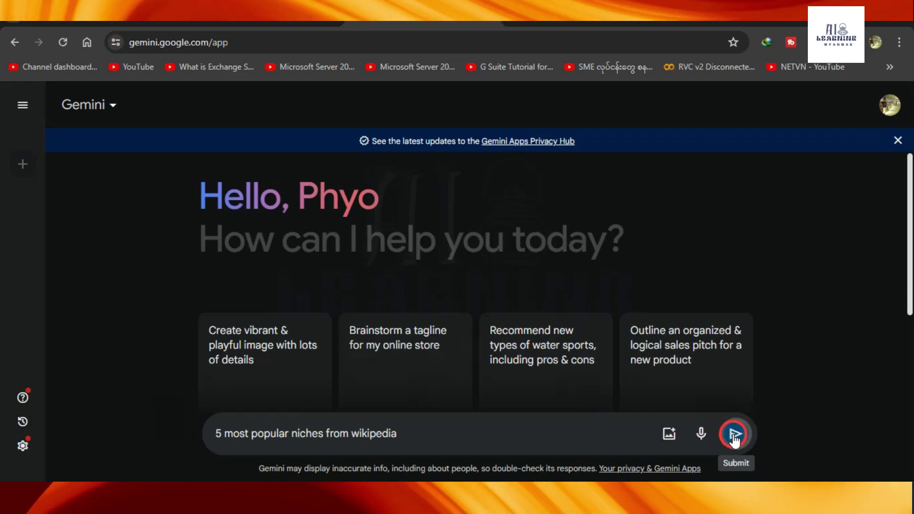
{"action": "left_click", "coordinate": [734, 436]}
Copy the niche name "Geography and History" from the fifth item of Gemini's answer.
{"action": "scroll", "coordinate": [691, 257], "scroll_direction": "down", "scroll_amount": 3}
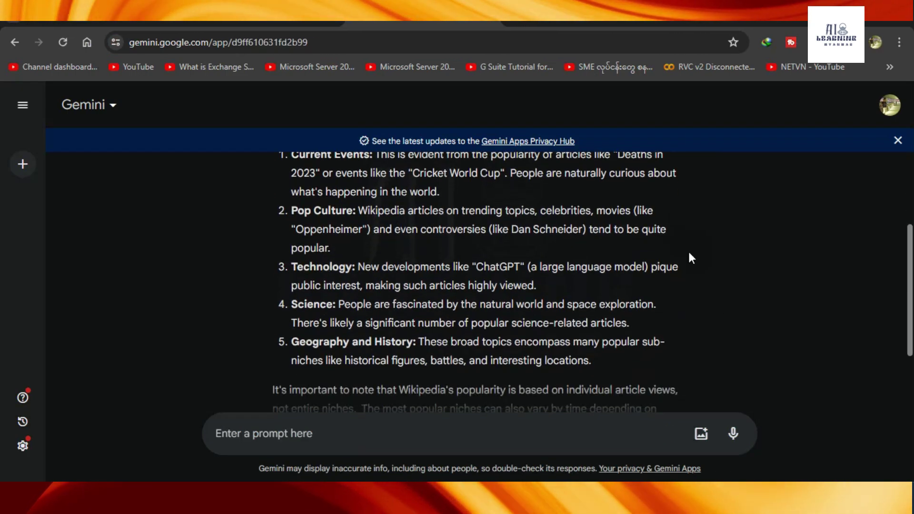
{"action": "scroll", "coordinate": [691, 257], "scroll_direction": "down", "scroll_amount": 1}
{"action": "scroll", "coordinate": [289, 237], "scroll_direction": "down", "scroll_amount": 1}
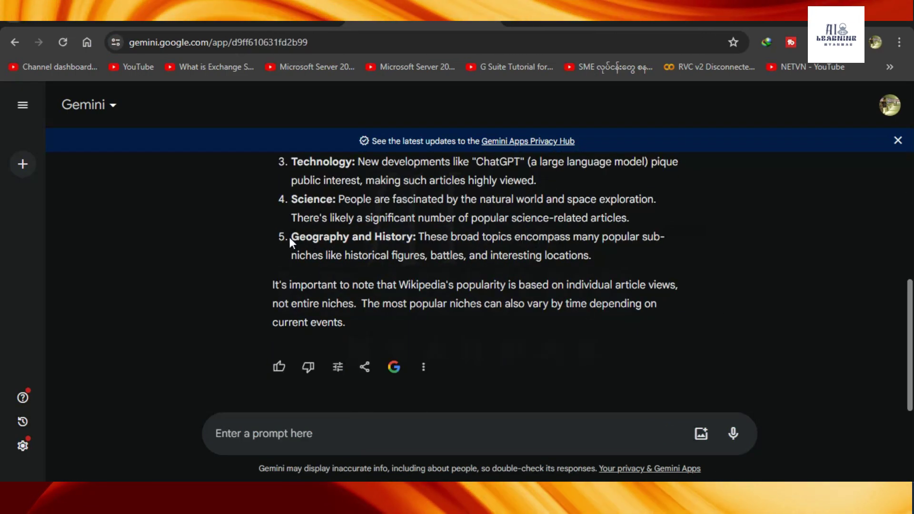
{"action": "left_click_drag", "start_coordinate": [291, 235], "coordinate": [413, 237]}
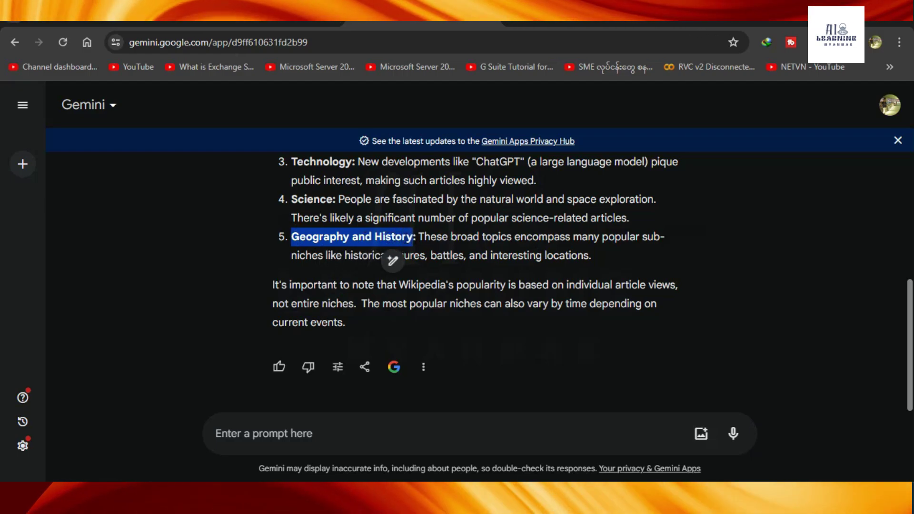
{"action": "right_click", "coordinate": [398, 237]}
{"action": "left_click", "coordinate": [441, 254]}
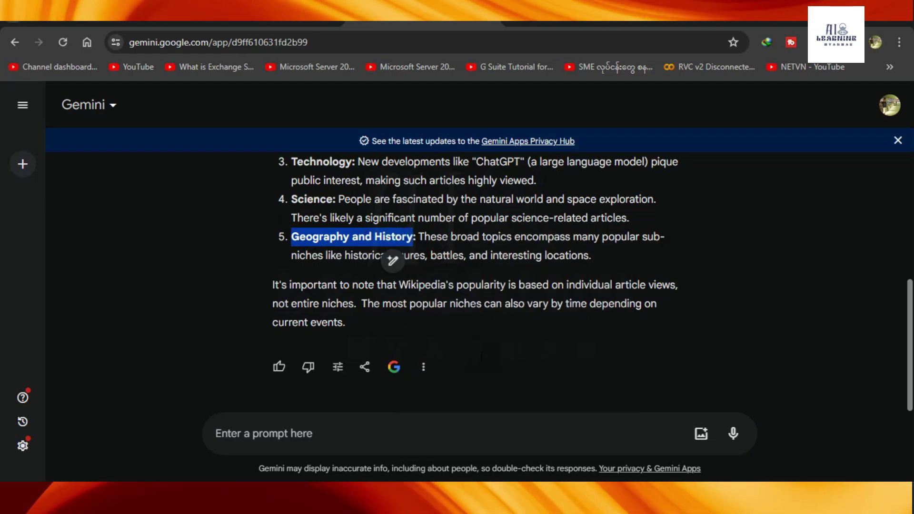
Ask Gemini for "5 most popular article about Geography and History from wikipedia", pasting in the copied niche name.
{"action": "left_click", "coordinate": [392, 434]}
{"action": "type", "text": "5 most popu"}
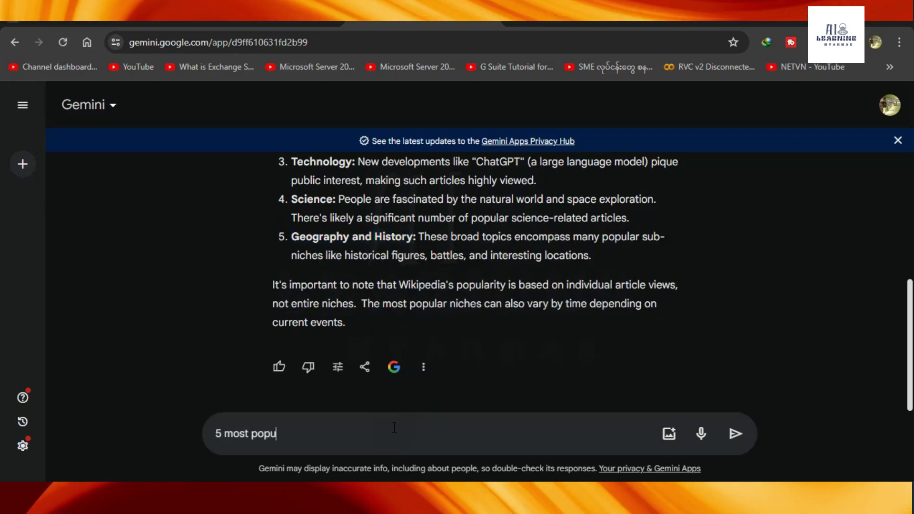
{"action": "type", "text": "lar article about"}
{"action": "key", "text": "ctrl+v"}
{"action": "type", "text": "from"}
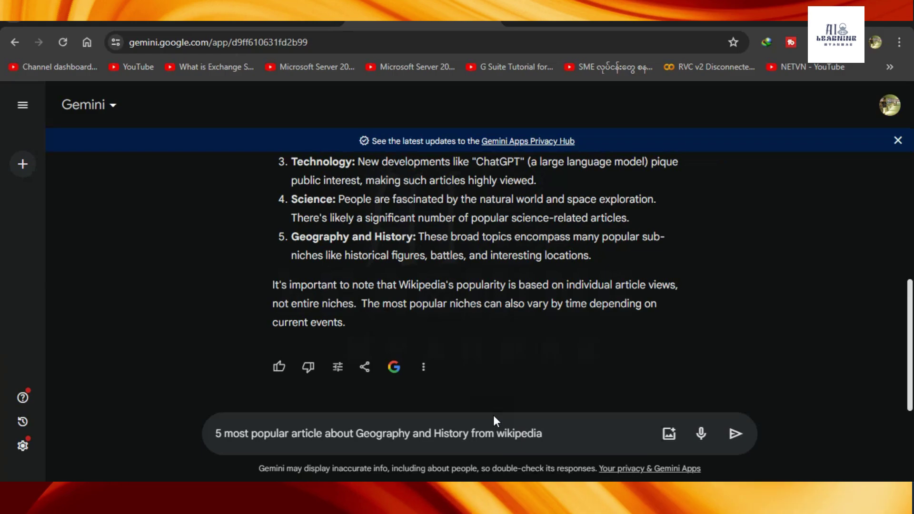
{"action": "left_click", "coordinate": [736, 433]}
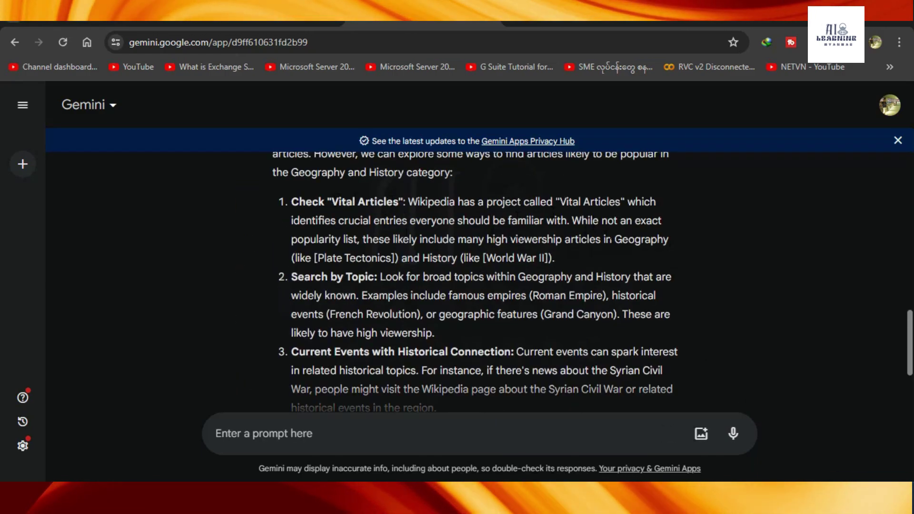
Examine the example geography and history topics named in Gemini's answer.
{"action": "double_click", "coordinate": [629, 239]}
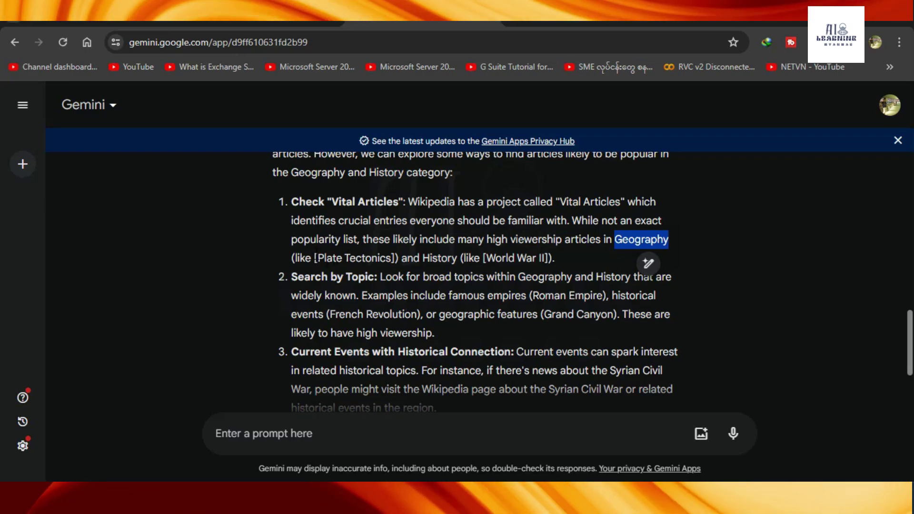
{"action": "left_click_drag", "start_coordinate": [314, 258], "coordinate": [394, 258]}
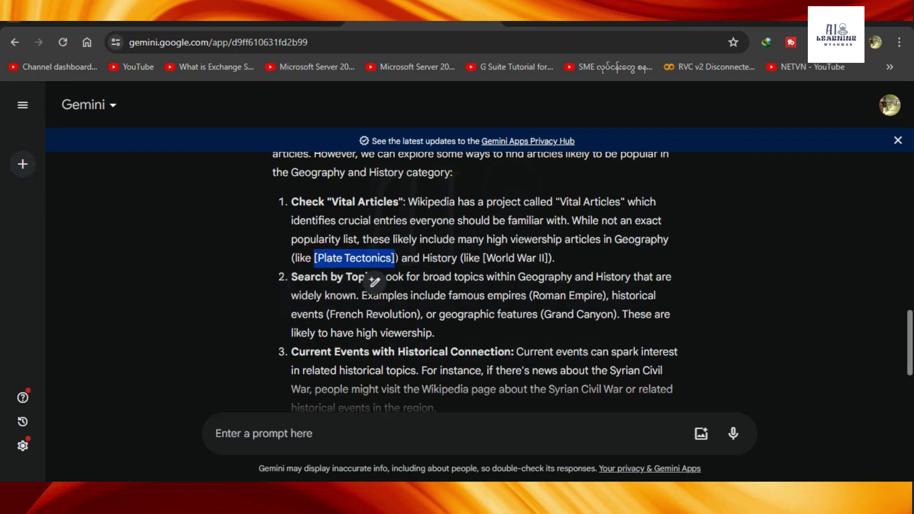
{"action": "left_click", "coordinate": [483, 258]}
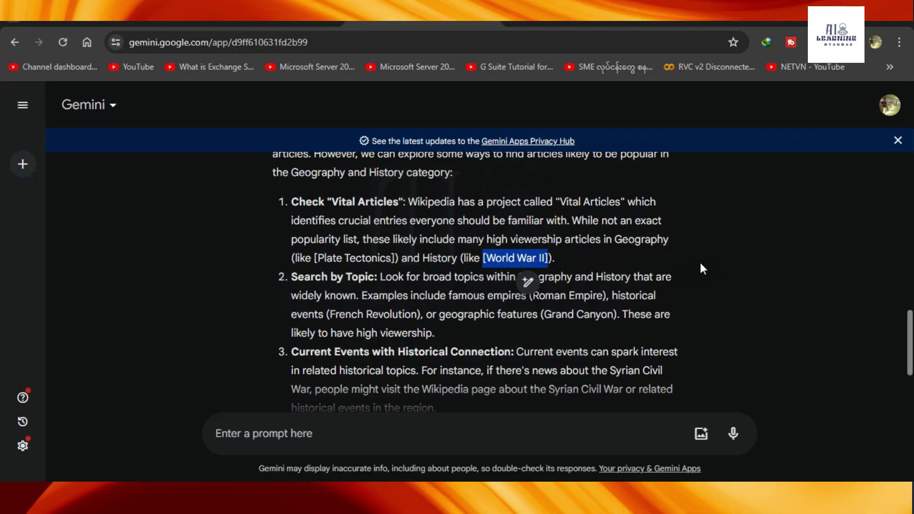
{"action": "scroll", "coordinate": [514, 309], "scroll_direction": "down", "scroll_amount": 2}
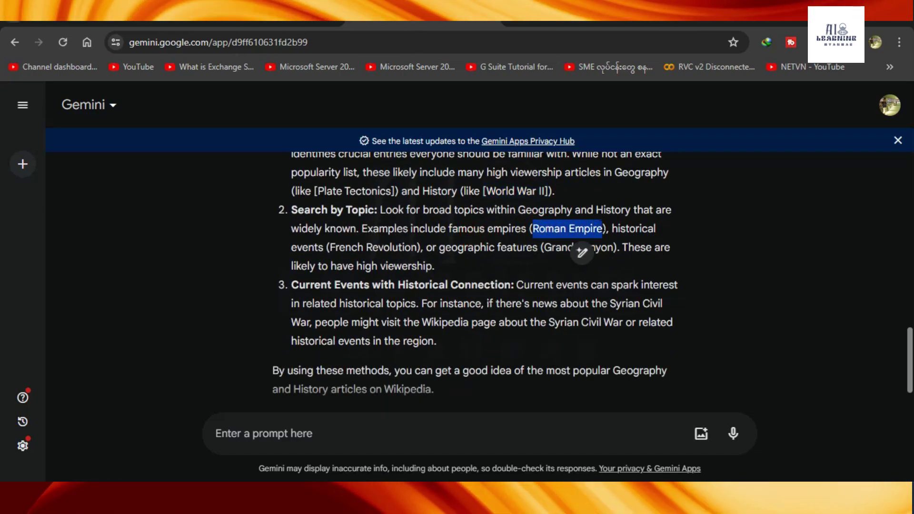
{"action": "left_click_drag", "start_coordinate": [335, 247], "coordinate": [388, 247]}
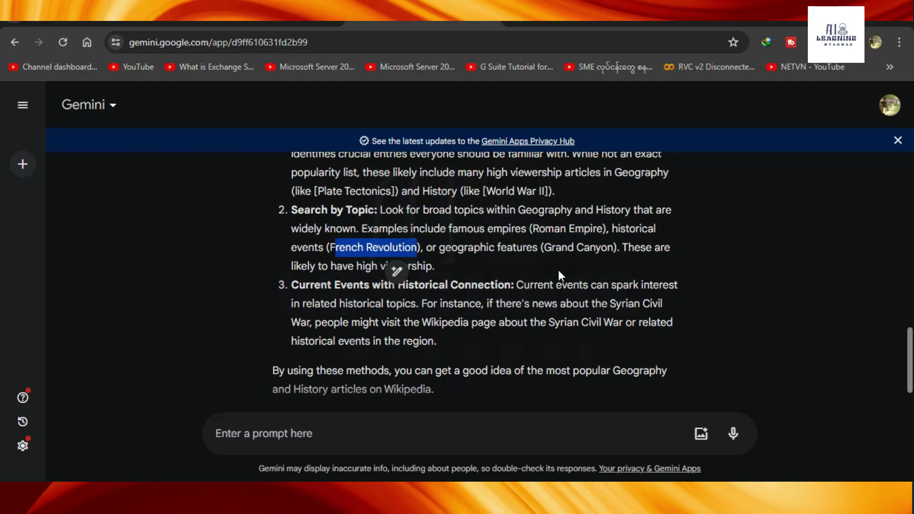
Copy "Roman Empire" from Gemini's answer and search for it on Wikipedia in place of the existing search term.
{"action": "left_click", "coordinate": [536, 255]}
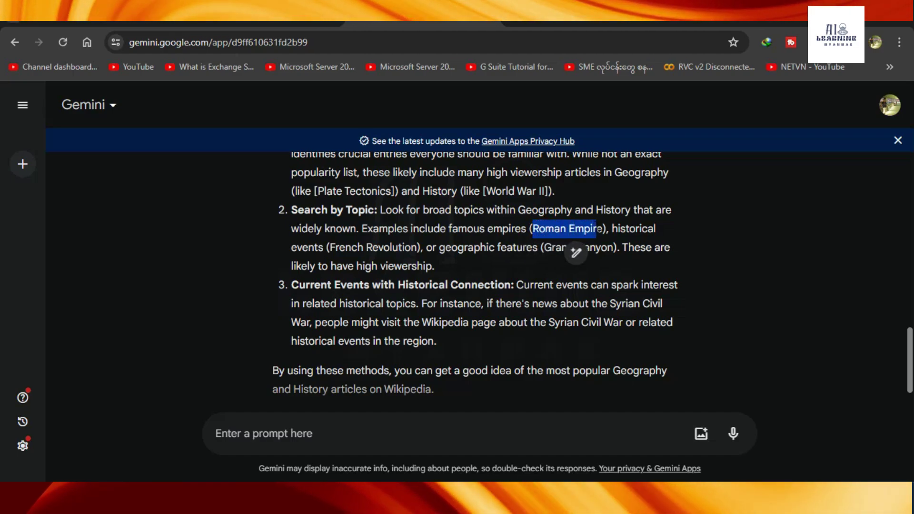
{"action": "right_click", "coordinate": [592, 227]}
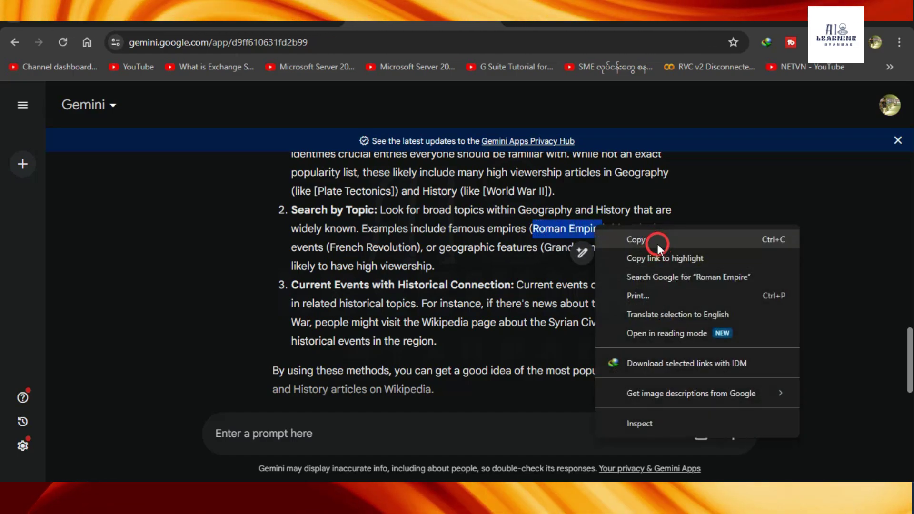
{"action": "left_click", "coordinate": [658, 244]}
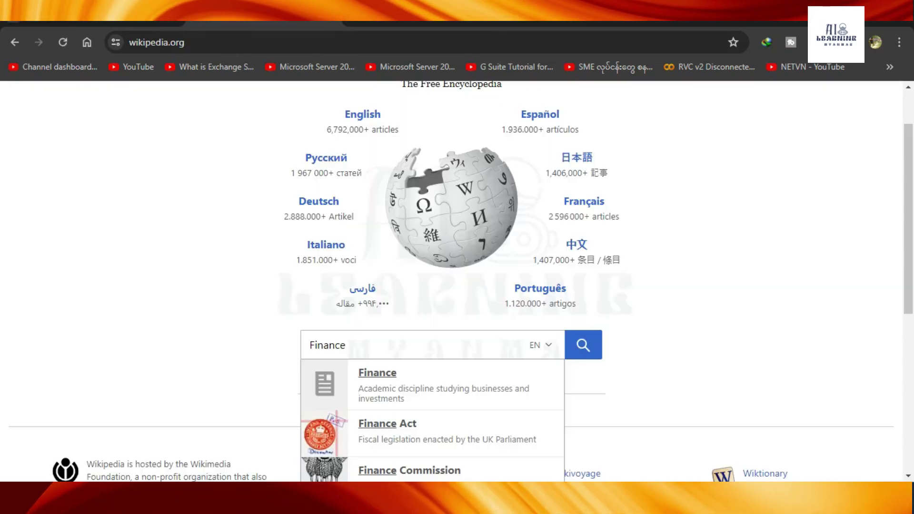
{"action": "key", "text": "ctrl+a"}
{"action": "key", "text": "ctrl+v"}
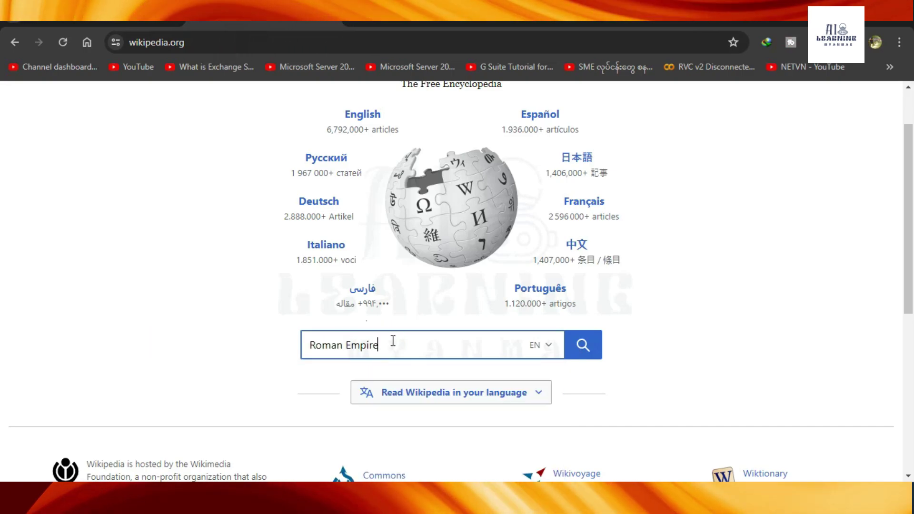
{"action": "left_click", "coordinate": [582, 346]}
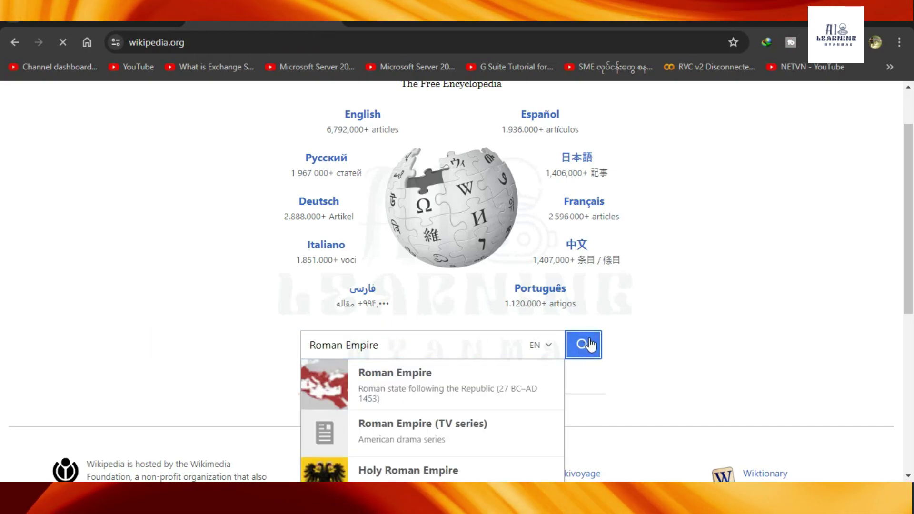
Skim the Roman Empire article's sections from the introduction down to Education.
{"action": "scroll", "coordinate": [508, 253], "scroll_direction": "down", "scroll_amount": 15}
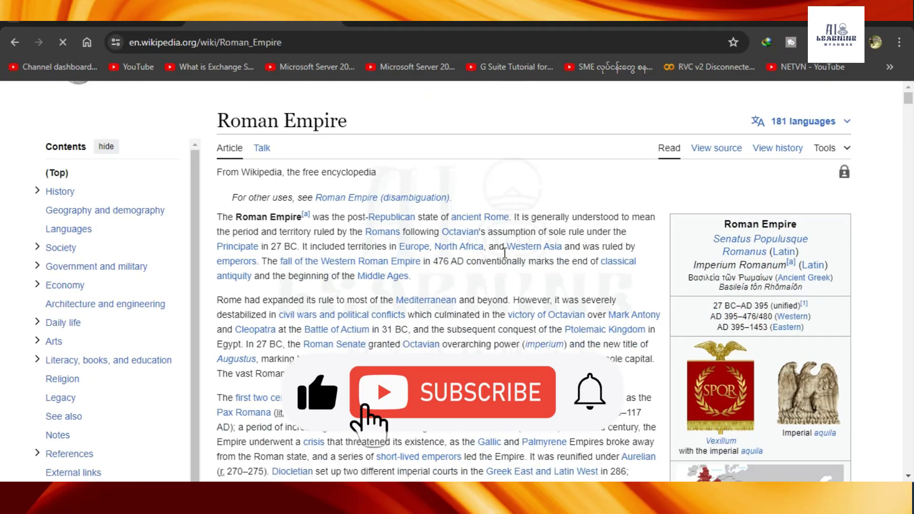
{"action": "scroll", "coordinate": [506, 258], "scroll_direction": "down", "scroll_amount": 15}
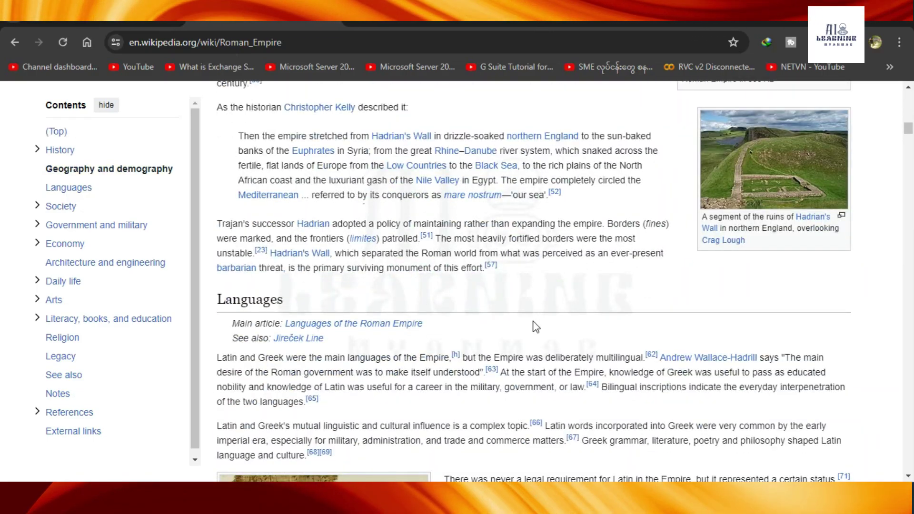
{"action": "scroll", "coordinate": [594, 314], "scroll_direction": "down", "scroll_amount": 20}
{"action": "scroll", "coordinate": [585, 317], "scroll_direction": "down", "scroll_amount": 20}
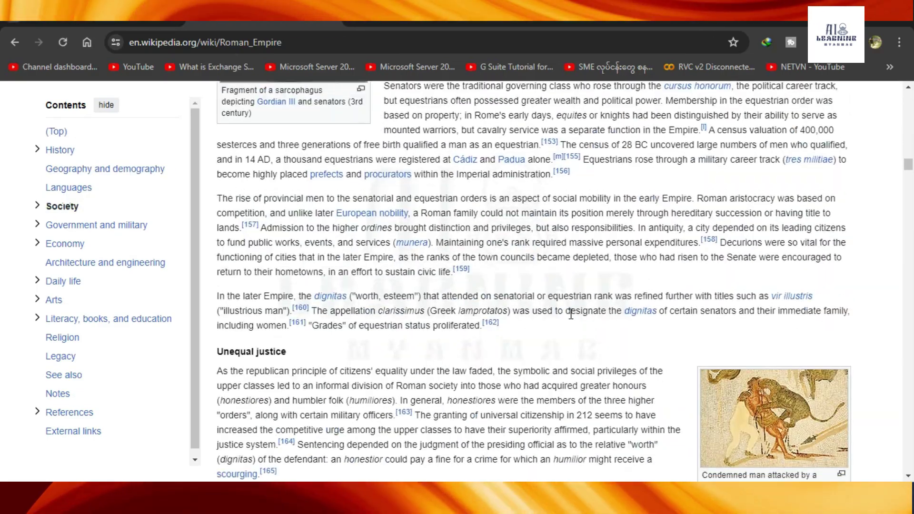
{"action": "scroll", "coordinate": [571, 315], "scroll_direction": "down", "scroll_amount": 20}
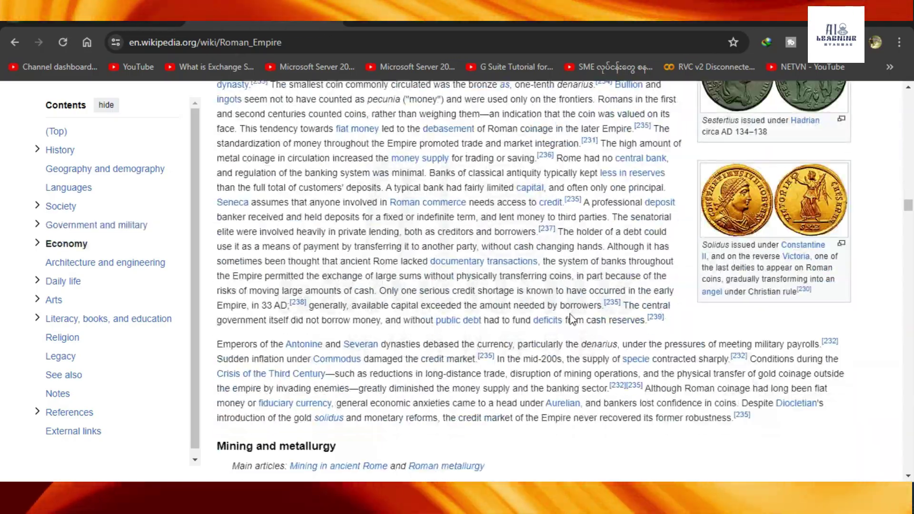
{"action": "scroll", "coordinate": [571, 313], "scroll_direction": "down", "scroll_amount": 20}
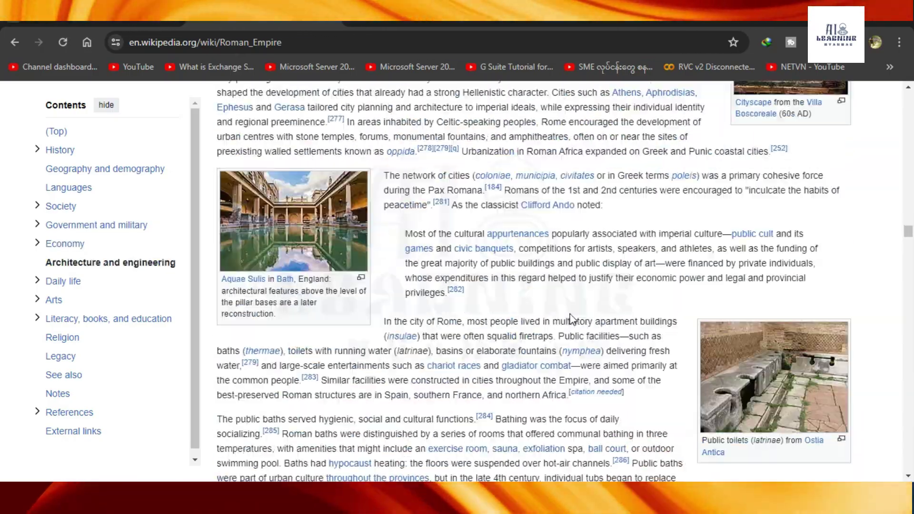
{"action": "scroll", "coordinate": [571, 314], "scroll_direction": "down", "scroll_amount": 15}
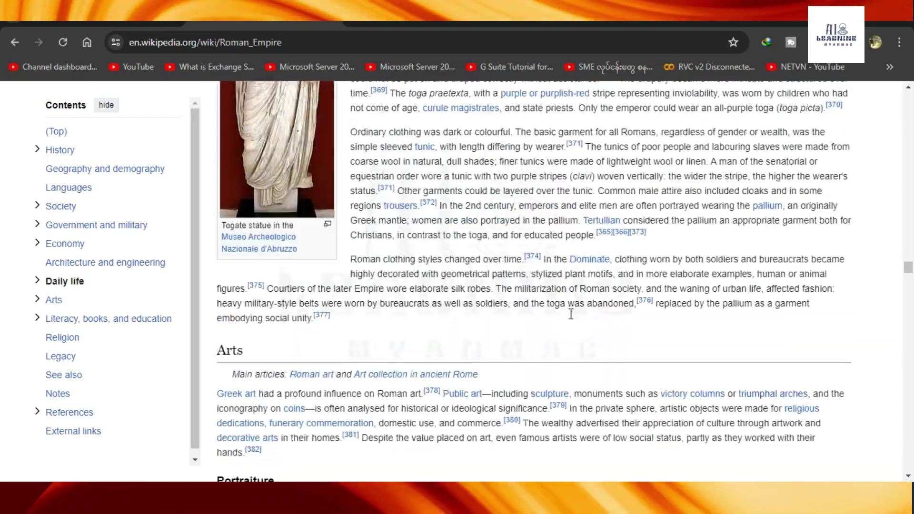
{"action": "scroll", "coordinate": [571, 316], "scroll_direction": "down", "scroll_amount": 20}
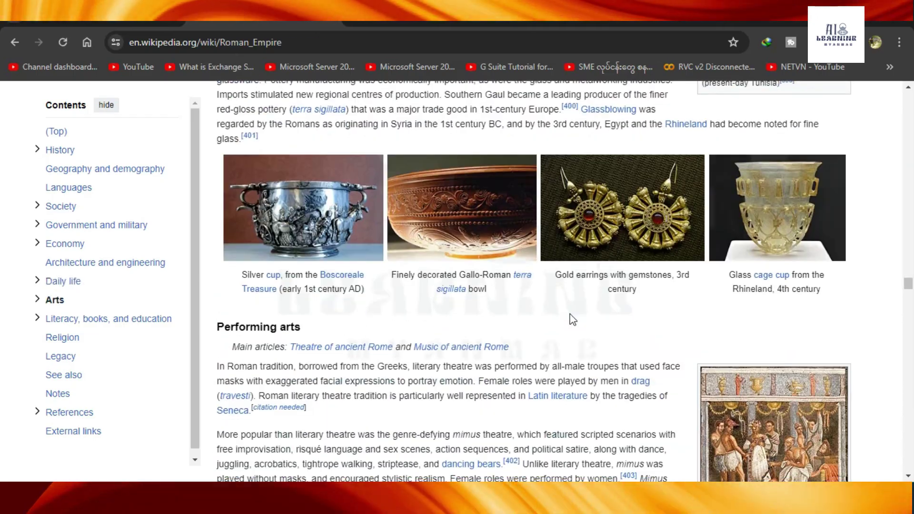
{"action": "scroll", "coordinate": [571, 317], "scroll_direction": "down", "scroll_amount": 15}
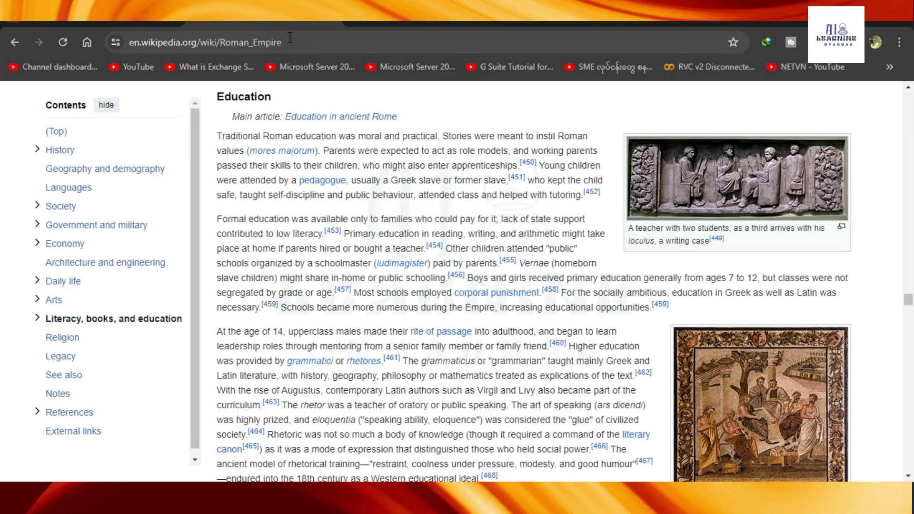
Copy the URL of the Roman Empire Wikipedia article.
{"action": "left_click", "coordinate": [290, 37]}
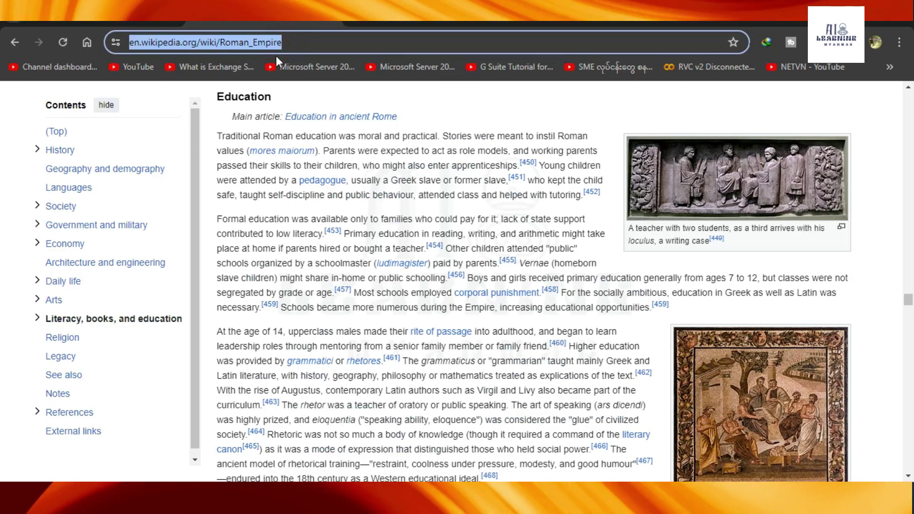
{"action": "right_click", "coordinate": [190, 43]}
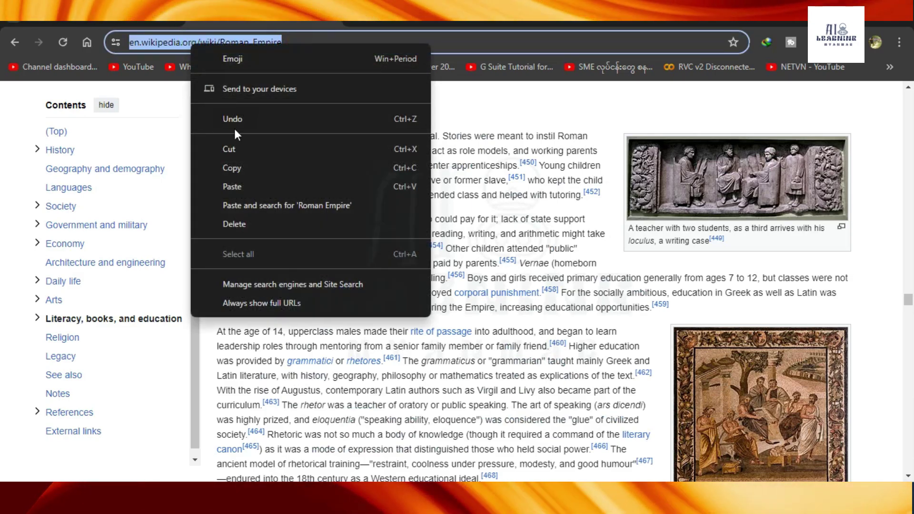
{"action": "left_click", "coordinate": [258, 168]}
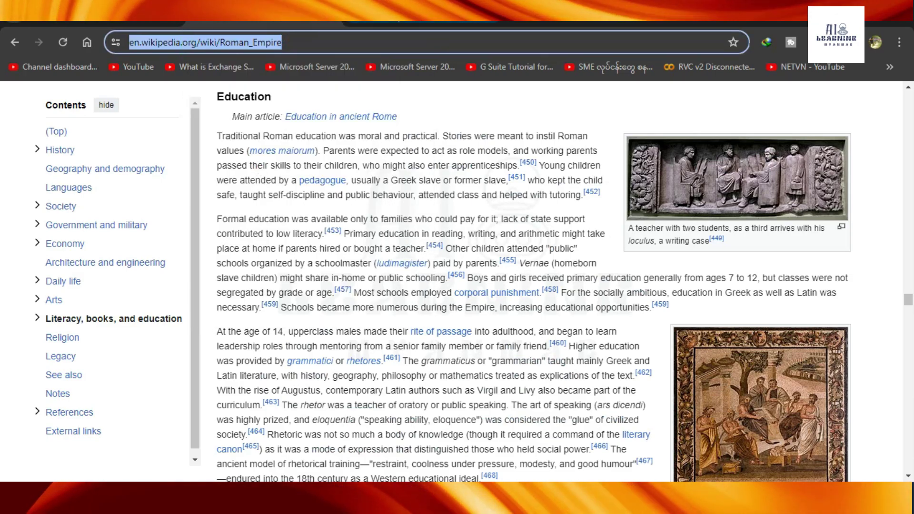
Switch to Gemini and ask it to "Rewrite this URL", pasting in the copied article link, "into a new article in maximum 50 words.".
{"action": "key", "text": "ctrl+Tab"}
{"action": "left_click", "coordinate": [376, 432]}
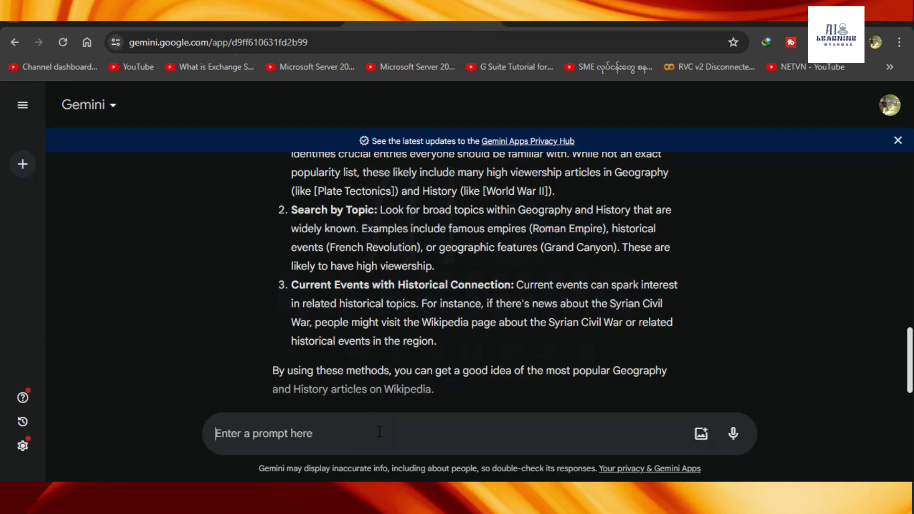
{"action": "type", "text": "Rewrite this URL -"}
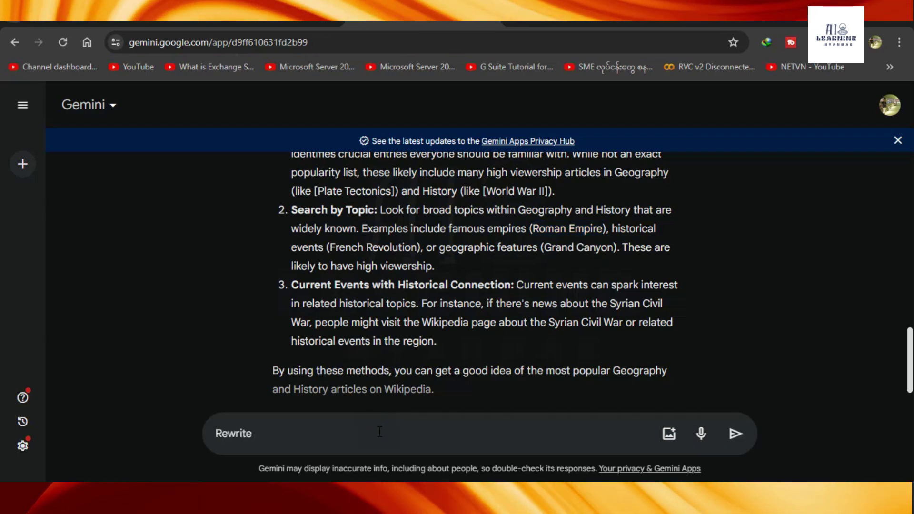
{"action": "key", "text": "ctrl+v"}
{"action": "type", "text": "into a "}
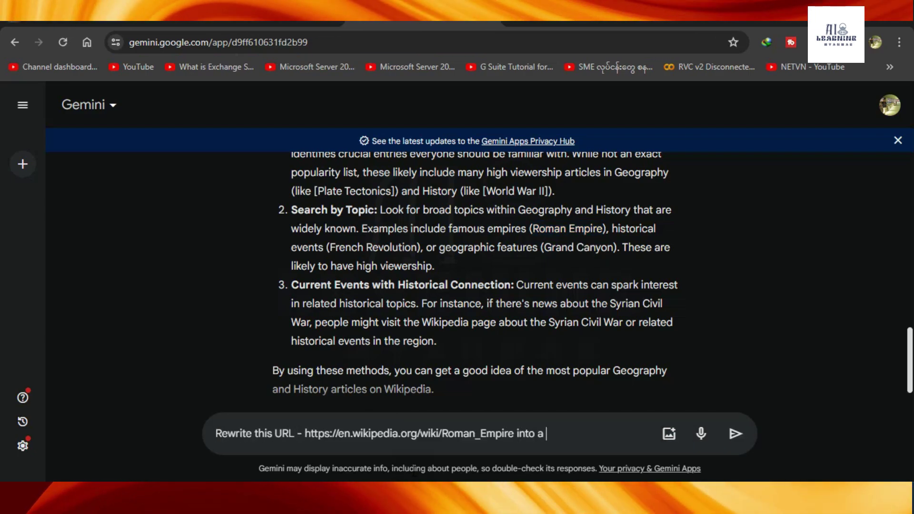
{"action": "type", "text": "new article in maximum"}
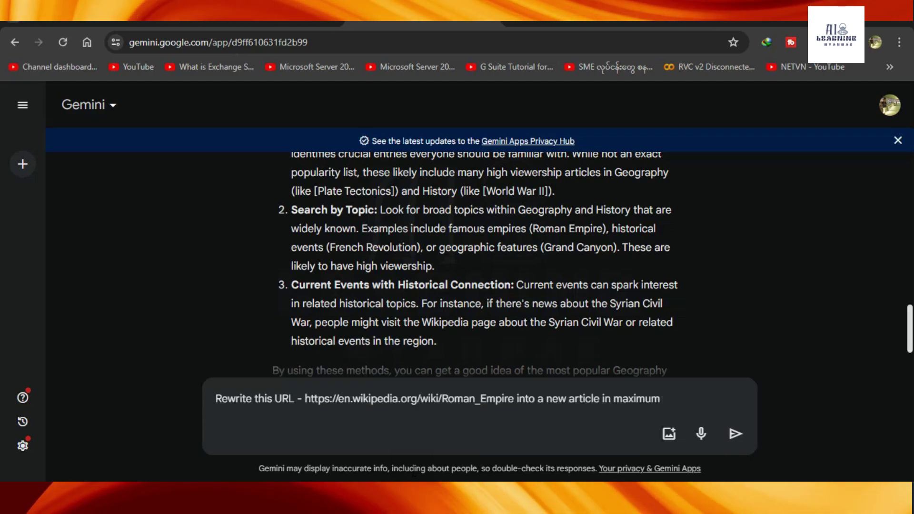
{"action": "type", "text": " 50 words."}
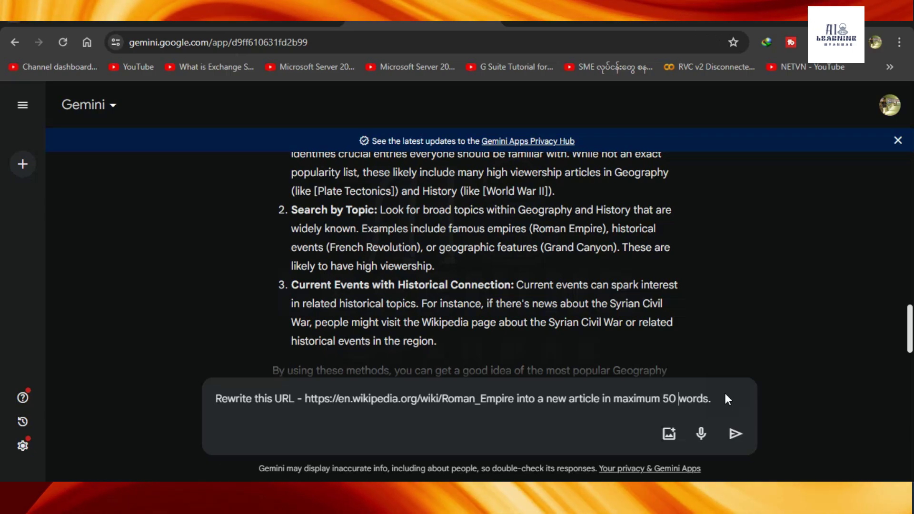
{"action": "left_click", "coordinate": [738, 431]}
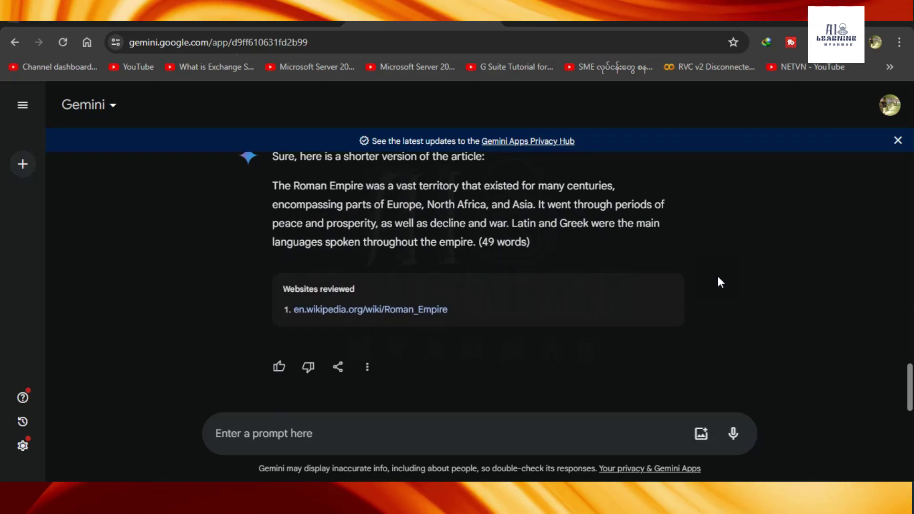
Edit the URL rewrite prompt to request "a video script to make a 20 mins length YouTube Video" and resubmit it.
{"action": "scroll", "coordinate": [718, 276], "scroll_direction": "up", "scroll_amount": 10}
{"action": "left_click", "coordinate": [679, 342]}
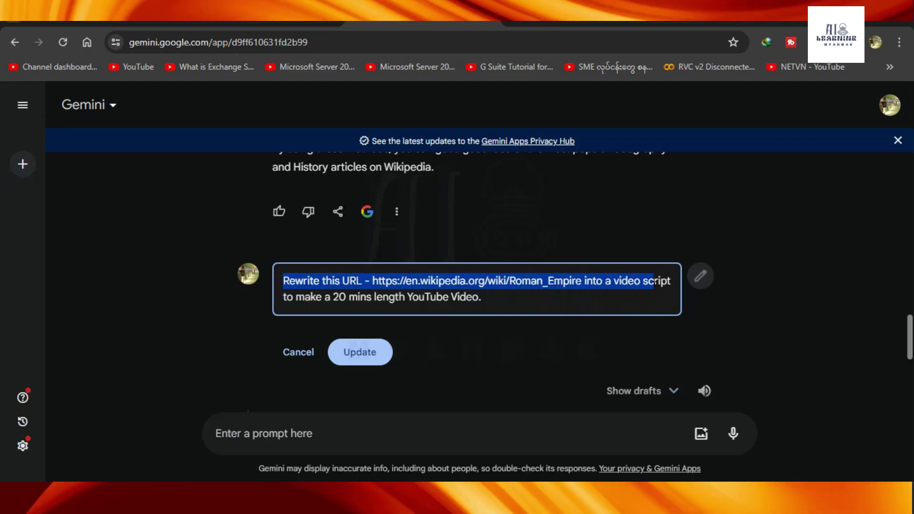
{"action": "left_click_drag", "start_coordinate": [669, 282], "coordinate": [630, 296]}
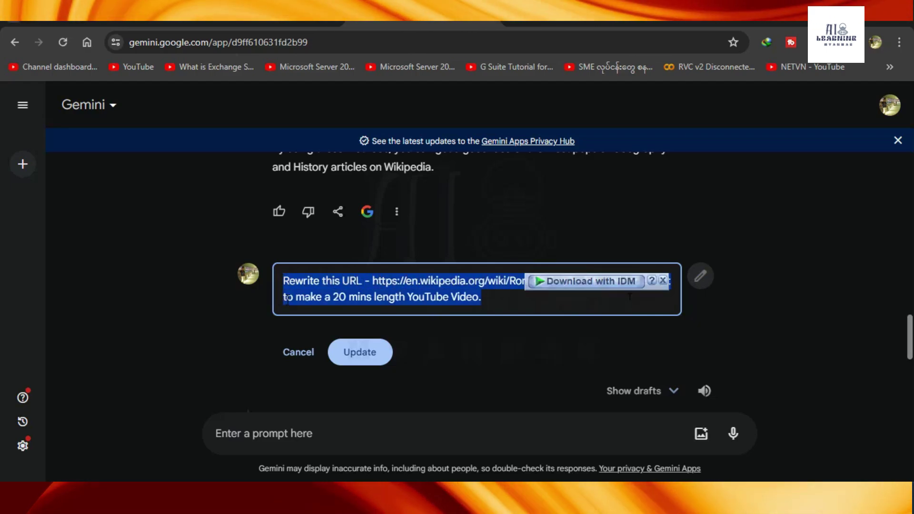
{"action": "left_click", "coordinate": [575, 307]}
{"action": "key", "text": "ctrl+a"}
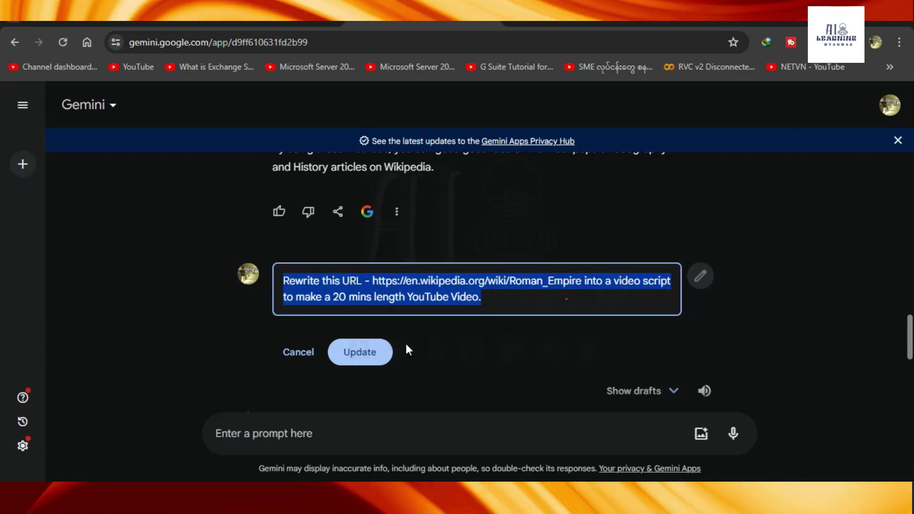
{"action": "left_click", "coordinate": [361, 353]}
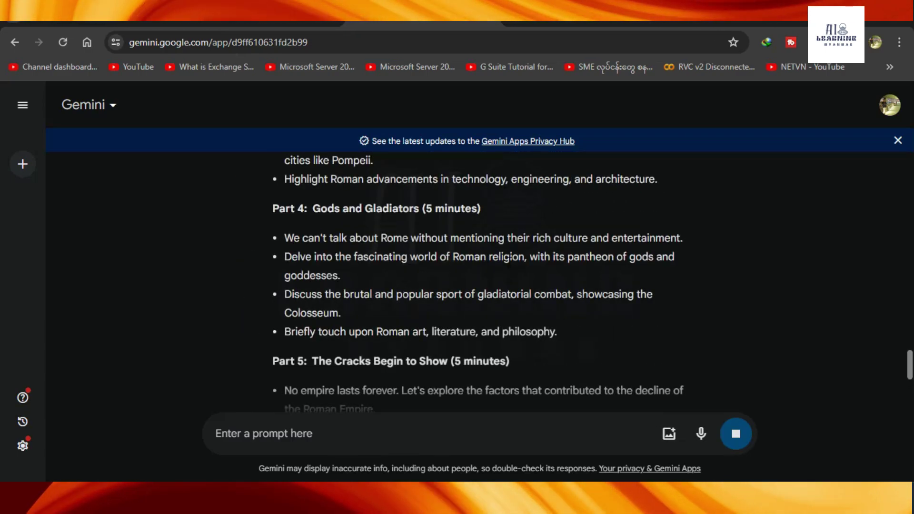
Review Gemini's 20-minute ancient Rome video script and copy the whole response.
{"action": "scroll", "coordinate": [502, 257], "scroll_direction": "up", "scroll_amount": 20}
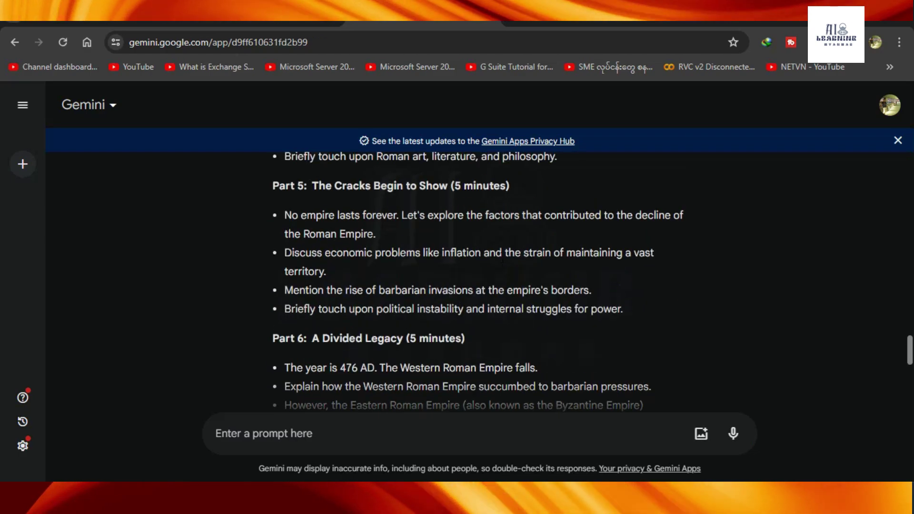
{"action": "scroll", "coordinate": [502, 257], "scroll_direction": "up", "scroll_amount": 15}
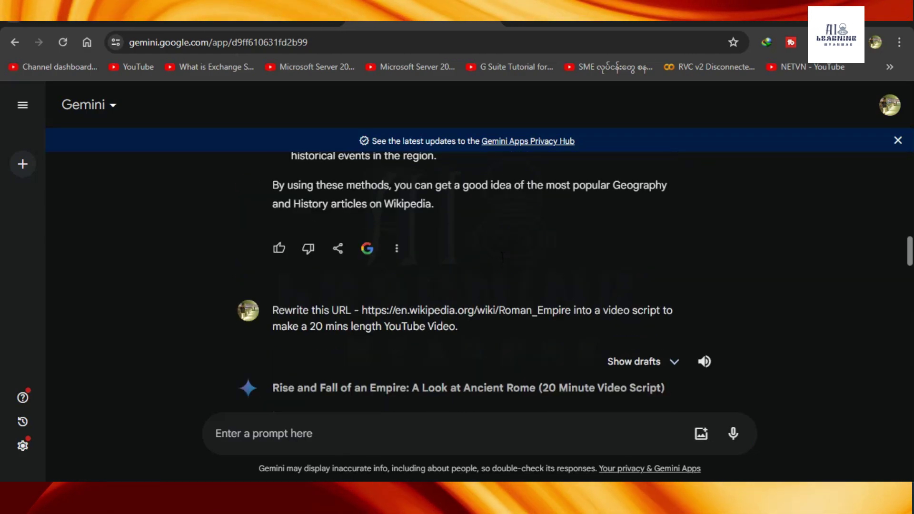
{"action": "scroll", "coordinate": [501, 286], "scroll_direction": "down", "scroll_amount": 5}
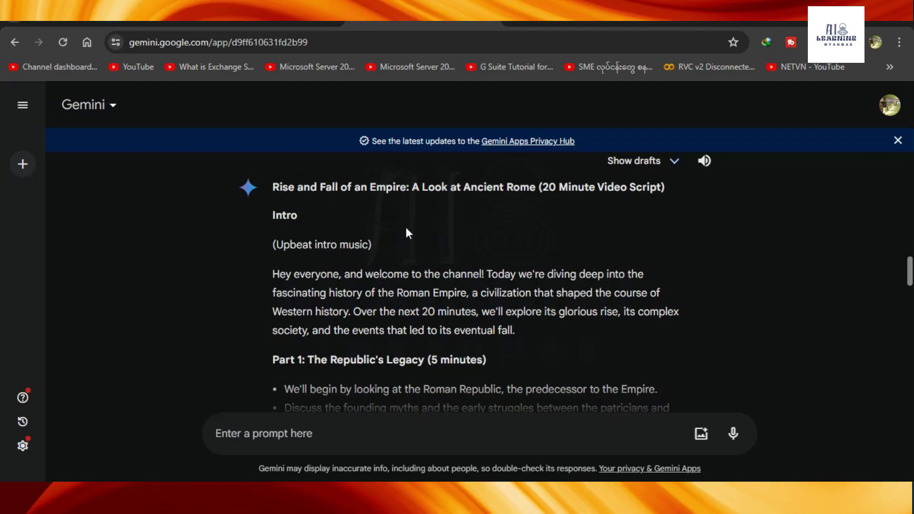
{"action": "scroll", "coordinate": [530, 263], "scroll_direction": "down", "scroll_amount": 3}
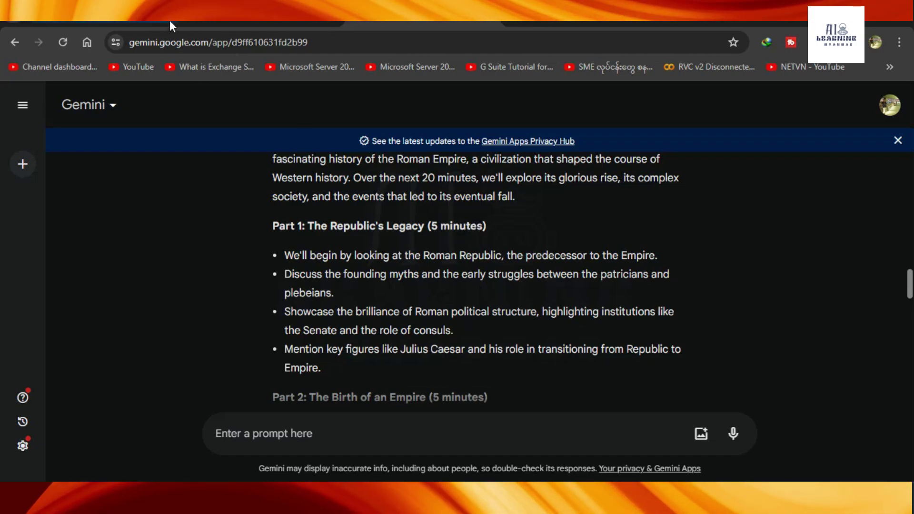
{"action": "scroll", "coordinate": [457, 334], "scroll_direction": "down", "scroll_amount": 15}
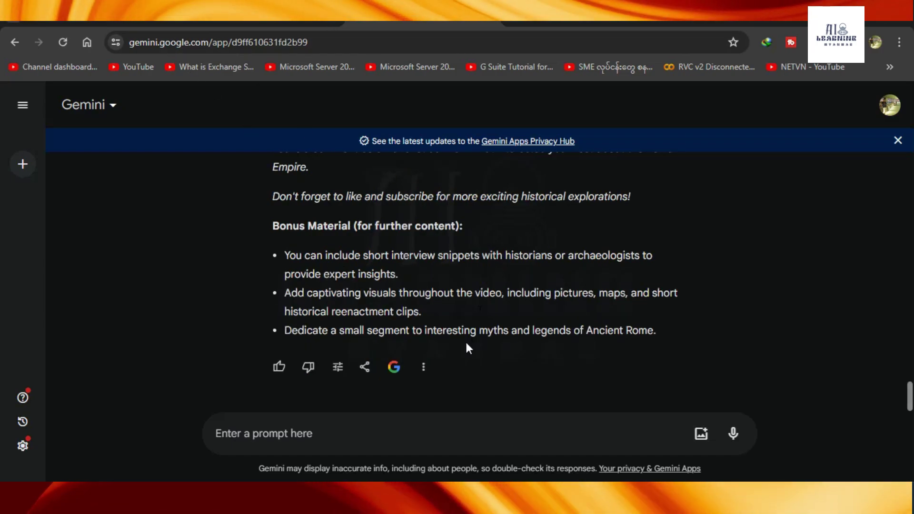
{"action": "left_click", "coordinate": [423, 370]}
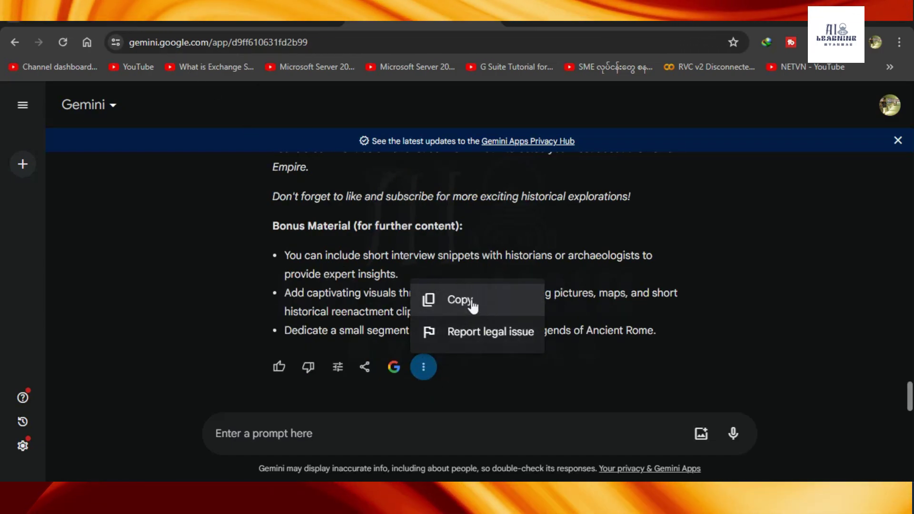
{"action": "left_click", "coordinate": [461, 300]}
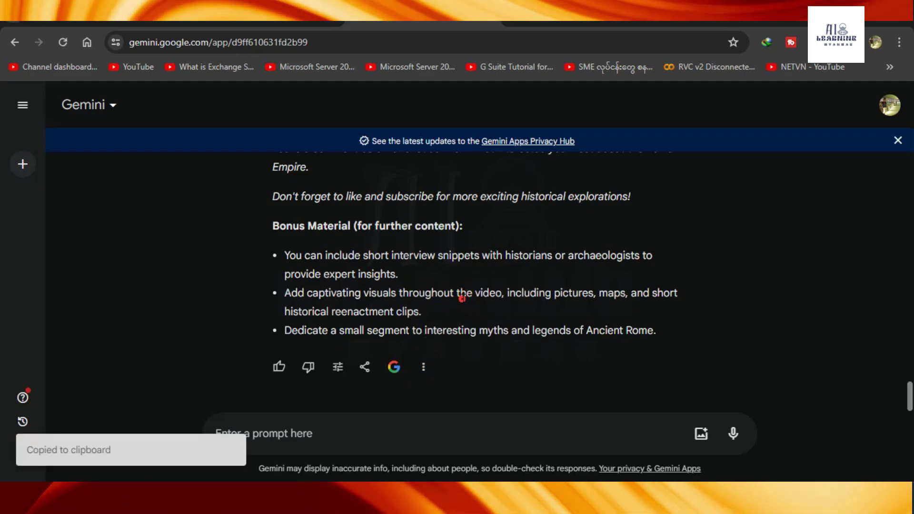
Switch to Fliki, start using it for free, and dismiss the Tutorials window to reach the files list.
{"action": "left_click", "coordinate": [81, 22]}
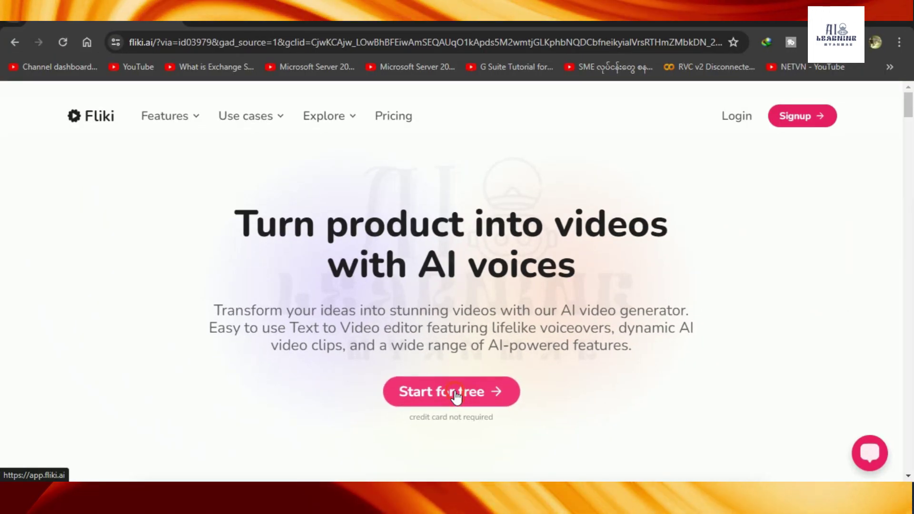
{"action": "left_click", "coordinate": [455, 394]}
{"action": "left_click", "coordinate": [132, 200]}
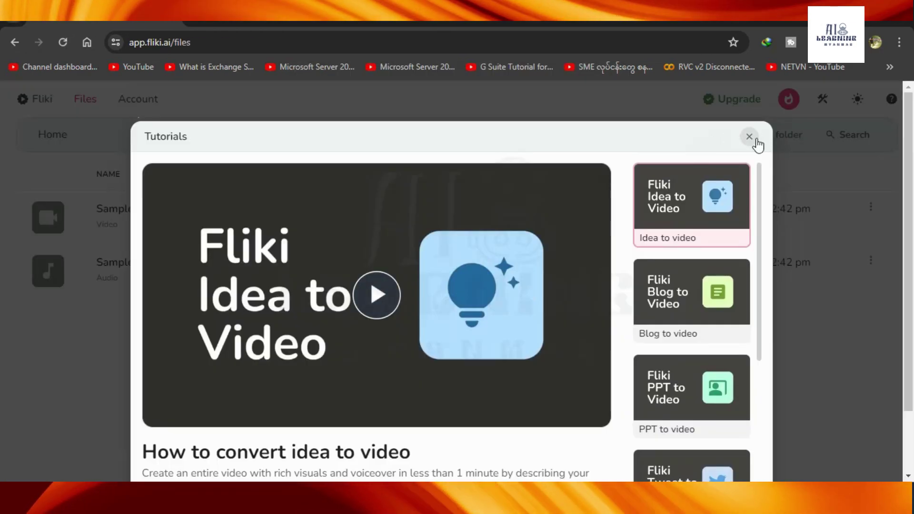
{"action": "left_click", "coordinate": [749, 137]}
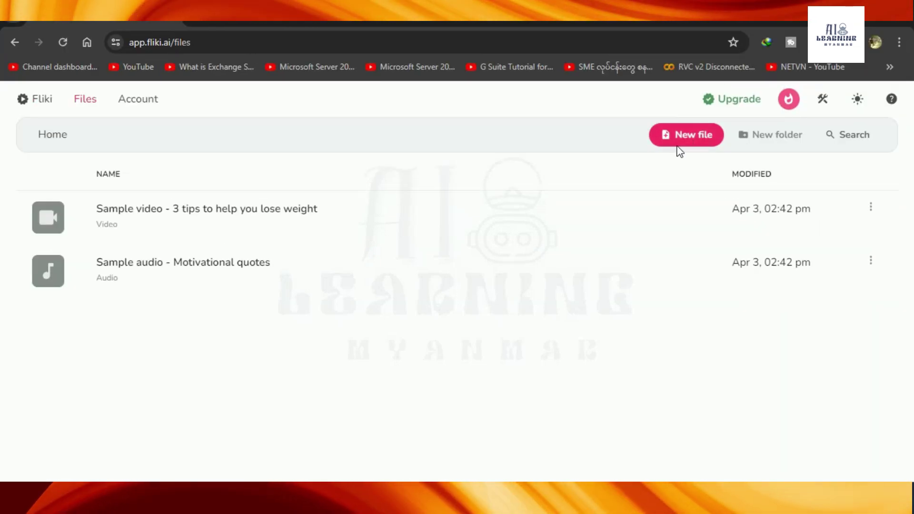
Create a new video file named "Roman Empire" in English, United States dialect, Landscape (16:9), starting with Script.
{"action": "left_click", "coordinate": [686, 137]}
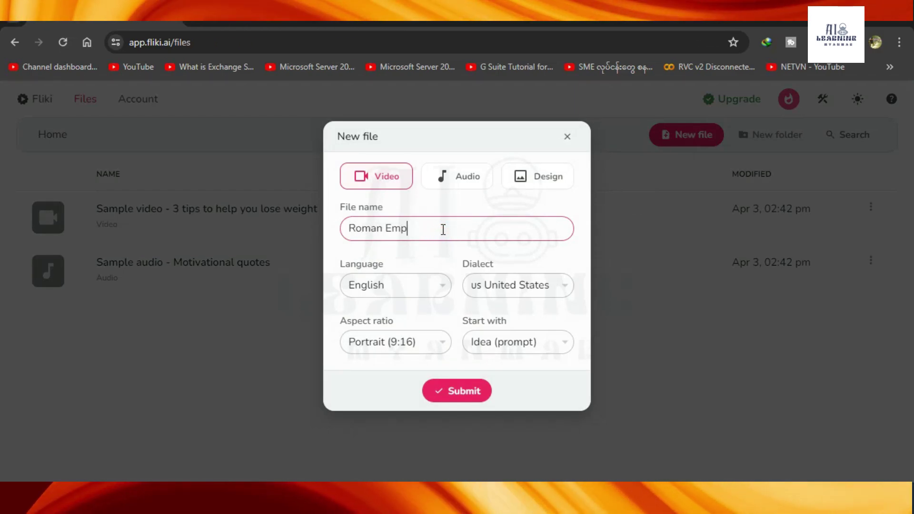
{"action": "left_click", "coordinate": [437, 291]}
{"action": "scroll", "coordinate": [402, 167], "scroll_direction": "down", "scroll_amount": 12}
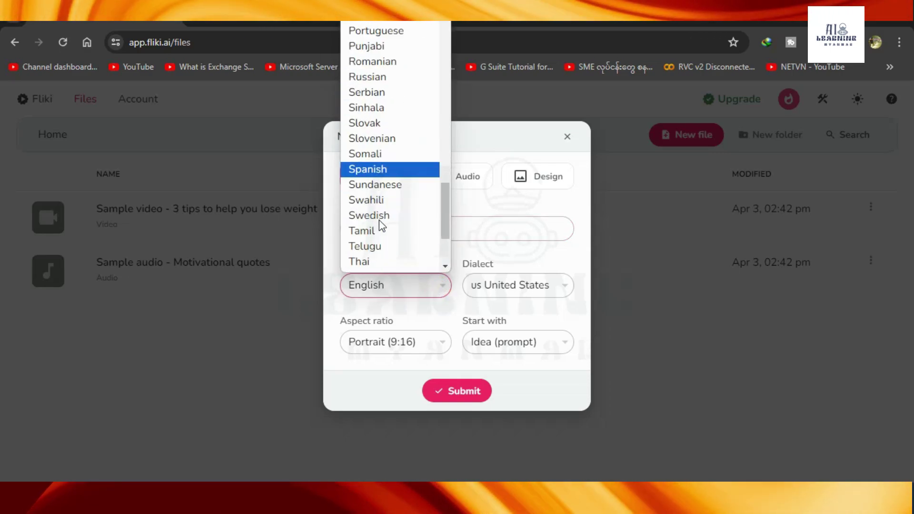
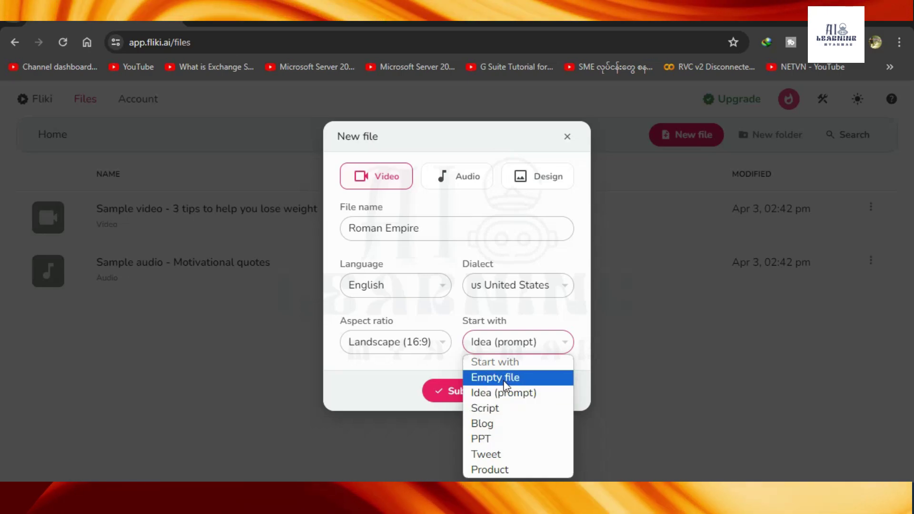
{"action": "left_click", "coordinate": [514, 413]}
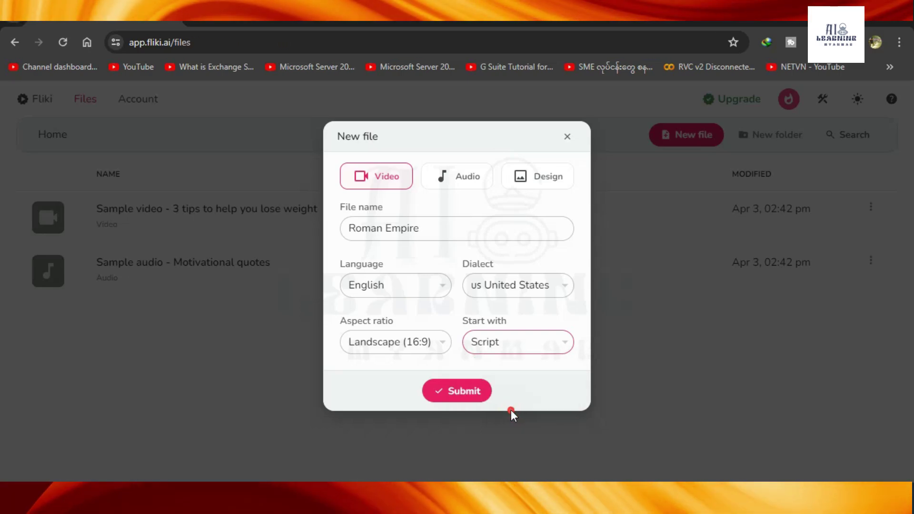
{"action": "left_click", "coordinate": [469, 393]}
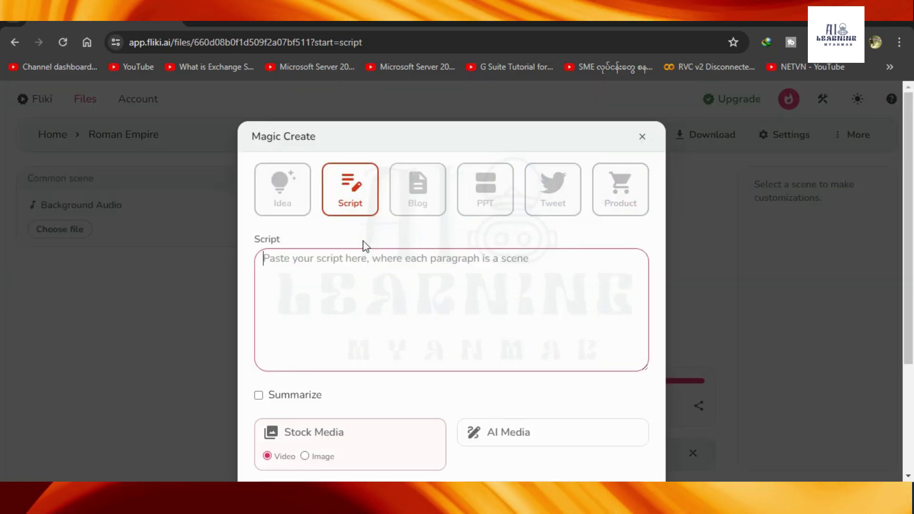
Recheck the script in Gemini, then return to Fliki and paste the copied text into Magic Create as the script.
{"action": "left_click", "coordinate": [394, 23]}
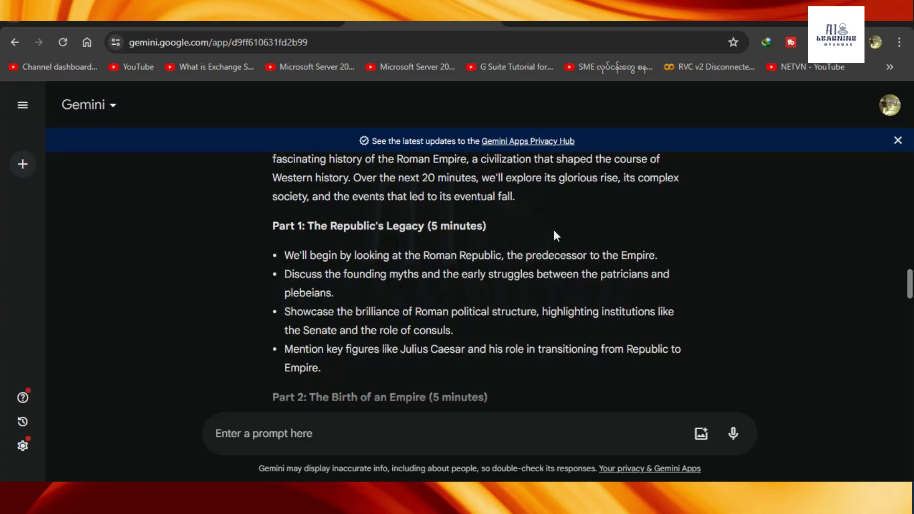
{"action": "scroll", "coordinate": [501, 262], "scroll_direction": "down", "scroll_amount": 3}
{"action": "scroll", "coordinate": [501, 263], "scroll_direction": "down", "scroll_amount": 20}
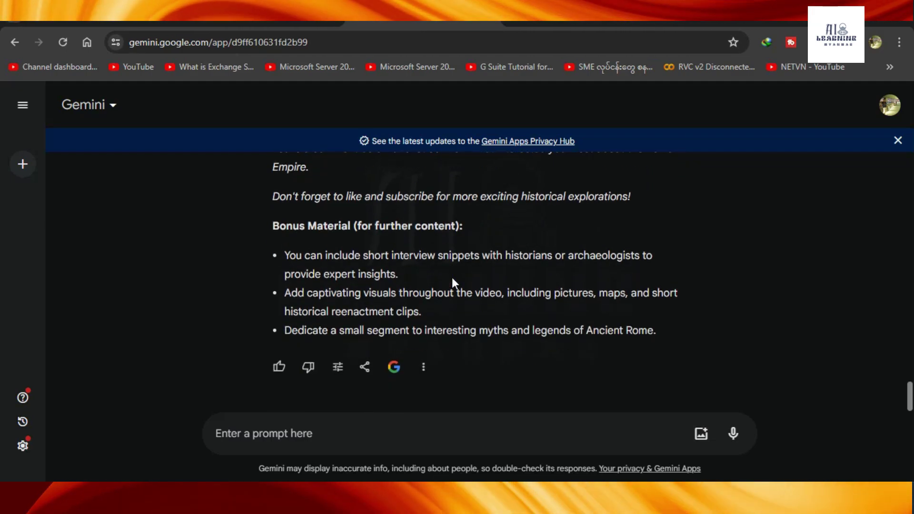
{"action": "key", "text": "ctrl+shift+Tab"}
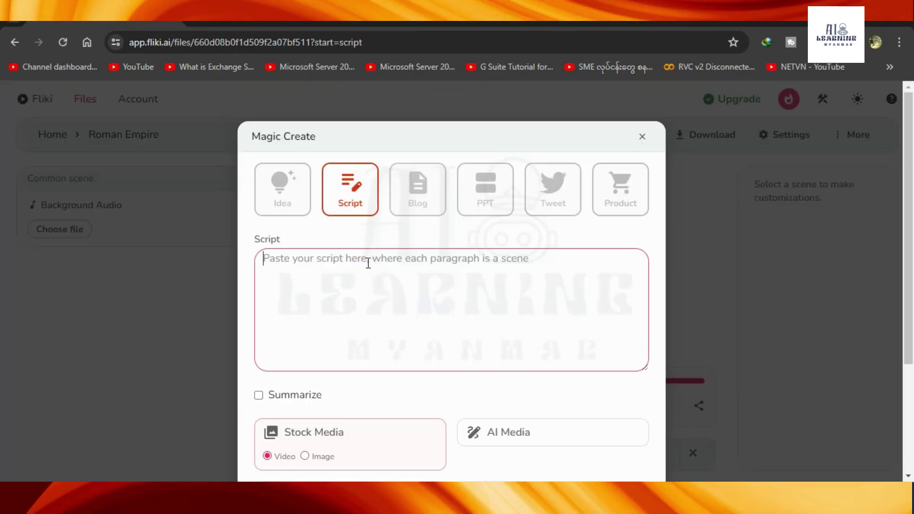
{"action": "key", "text": "ctrl+v"}
Delete the title, the Intro heading and the "(Upbeat intro music)" cue from the start of the script.
{"action": "scroll", "coordinate": [422, 284], "scroll_direction": "up", "scroll_amount": 20}
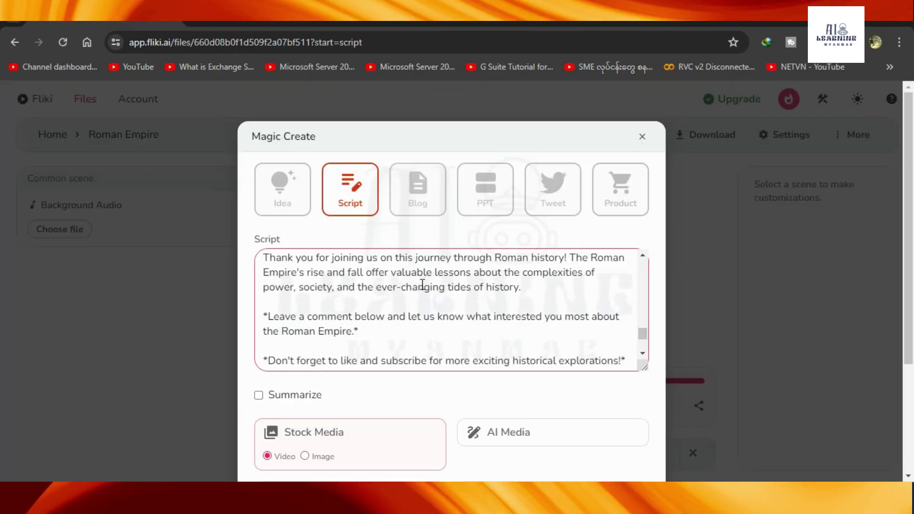
{"action": "left_click_drag", "start_coordinate": [361, 332], "coordinate": [222, 236]}
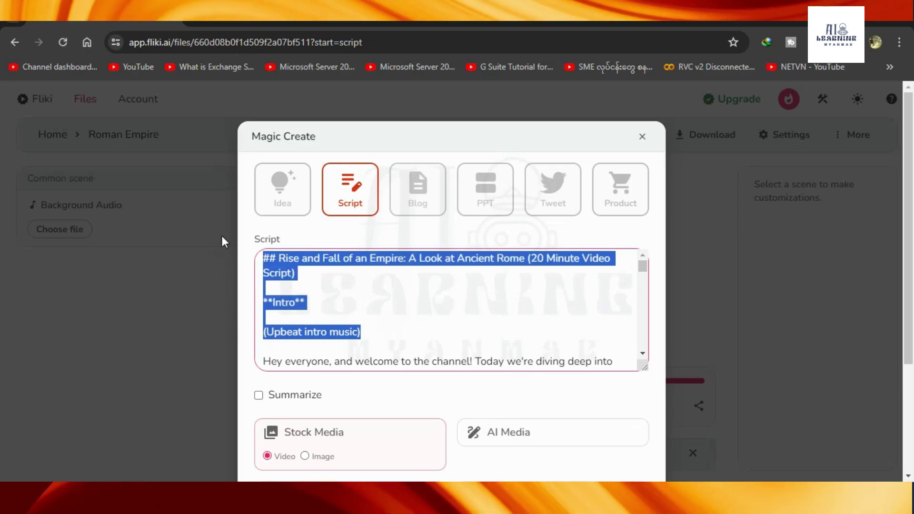
{"action": "key", "text": "Delete"}
{"action": "key", "text": "Delete"}
{"action": "key", "text": "Delete"}
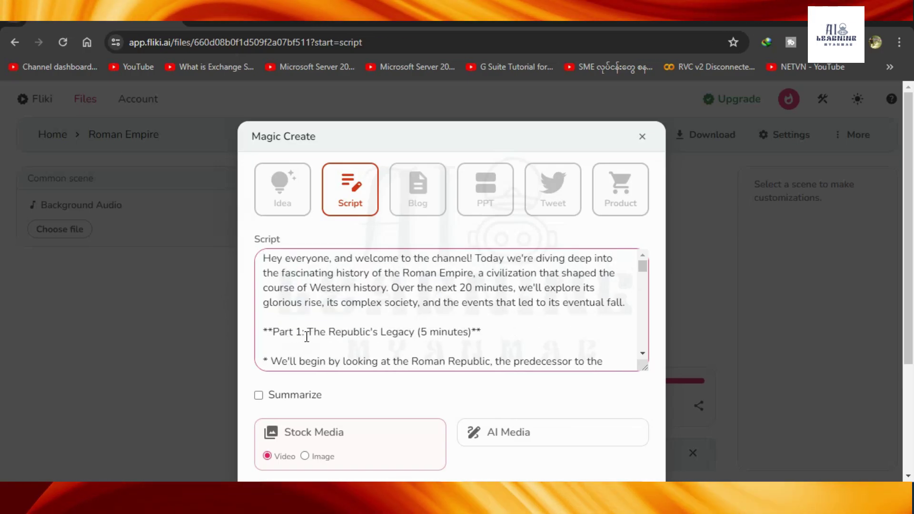
Remove "(5 minutes)" and the surrounding asterisks from the "Part 1: The Republic's Legacy" heading.
{"action": "left_click_drag", "start_coordinate": [416, 332], "coordinate": [480, 332]}
{"action": "key", "text": "Delete"}
{"action": "left_click_drag", "start_coordinate": [273, 332], "coordinate": [262, 331]}
{"action": "key", "text": "Delete"}
{"action": "scroll", "coordinate": [305, 314], "scroll_direction": "down", "scroll_amount": 2}
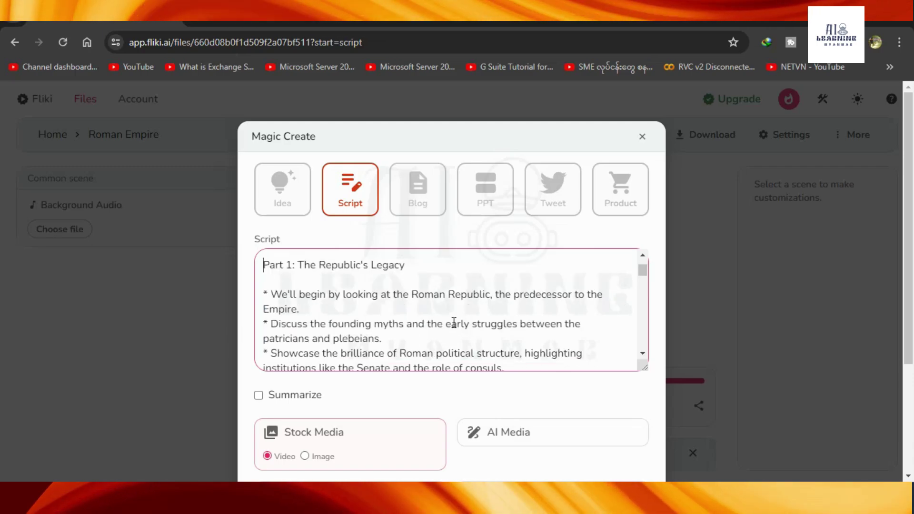
Remove the leading asterisks from the first three lines under "Part 1: The Republic's Legacy", keeping each sentence on its own line.
{"action": "key", "text": "Down"}
{"action": "key", "text": "Down"}
{"action": "key", "text": "Right"}
{"action": "key", "text": "Delete"}
{"action": "key", "text": "Delete"}
{"action": "type", "text": "W"}
{"action": "key", "text": "Home"}
{"action": "key", "text": "Delete"}
{"action": "key", "text": "Down"}
{"action": "key", "text": "Delete"}
{"action": "key", "text": "Delete"}
{"action": "key", "text": "Down"}
{"action": "key", "text": "Delete"}
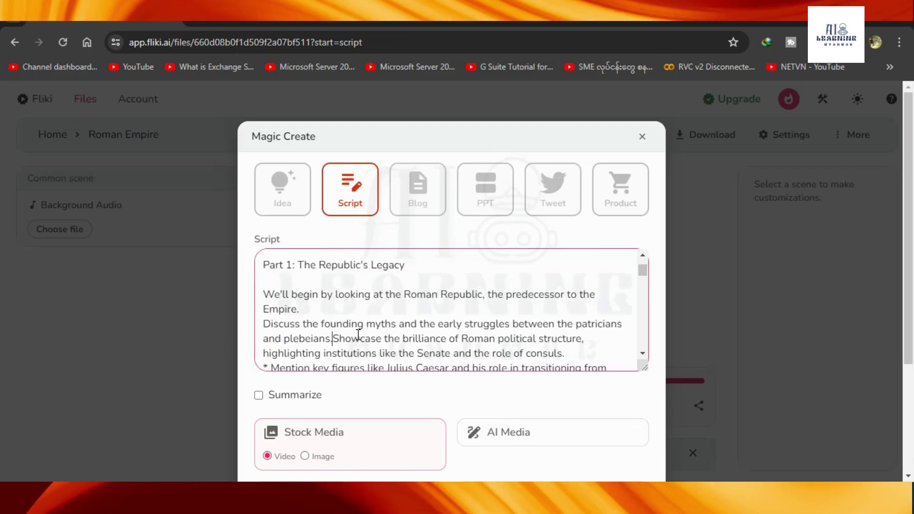
{"action": "scroll", "coordinate": [317, 341], "scroll_direction": "down", "scroll_amount": 2}
{"action": "left_click", "coordinate": [277, 277]}
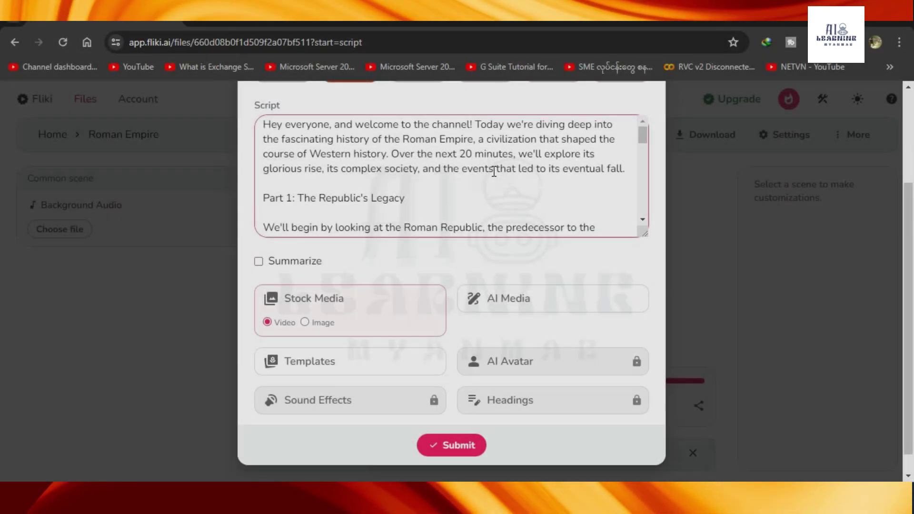
Try the Summarize option with a longer maximum duration, and switch Summarize back off.
{"action": "scroll", "coordinate": [340, 233], "scroll_direction": "down", "scroll_amount": 2}
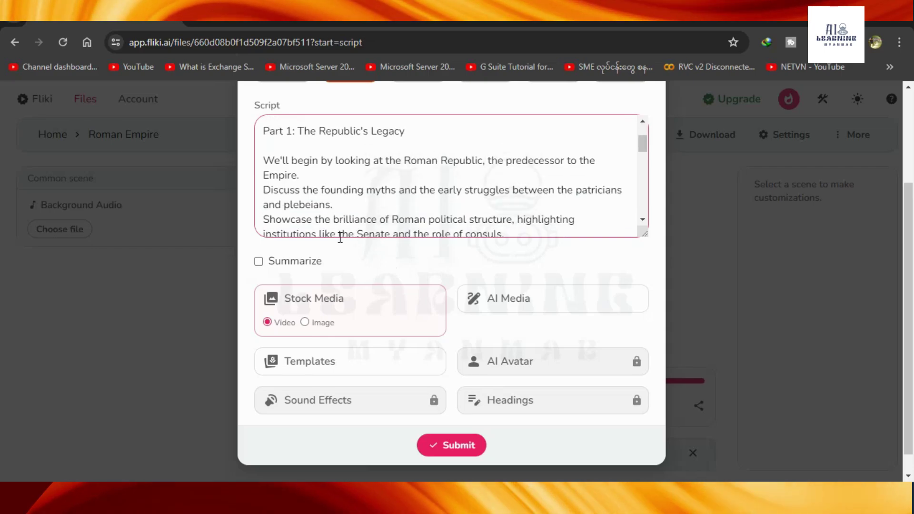
{"action": "left_click", "coordinate": [259, 262]}
{"action": "scroll", "coordinate": [412, 256], "scroll_direction": "down", "scroll_amount": 2}
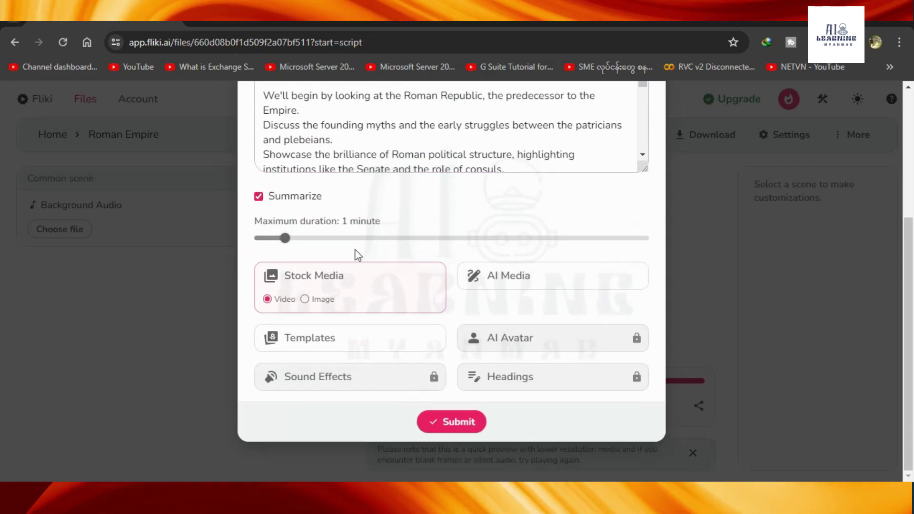
{"action": "left_click_drag", "start_coordinate": [289, 241], "coordinate": [464, 238]}
{"action": "left_click", "coordinate": [258, 197]}
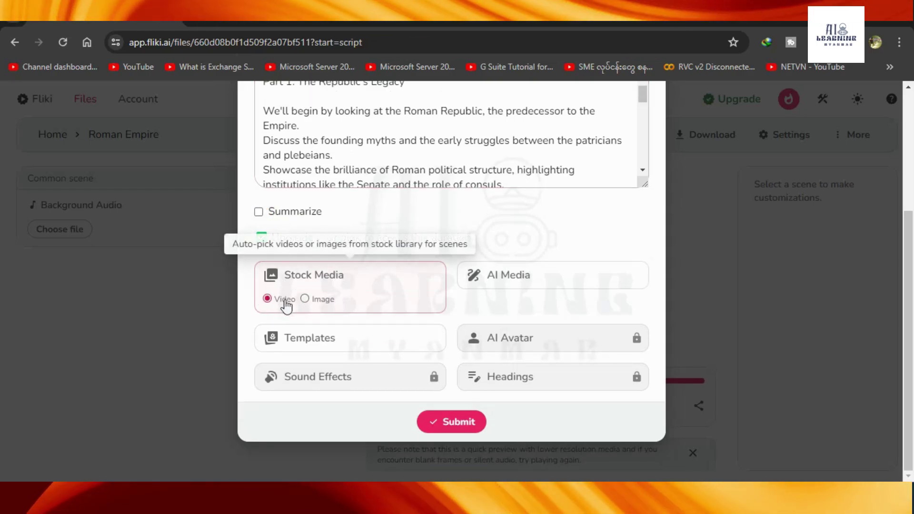
Look through the available video templates without choosing one, and turn the Templates option back off.
{"action": "left_click", "coordinate": [320, 342]}
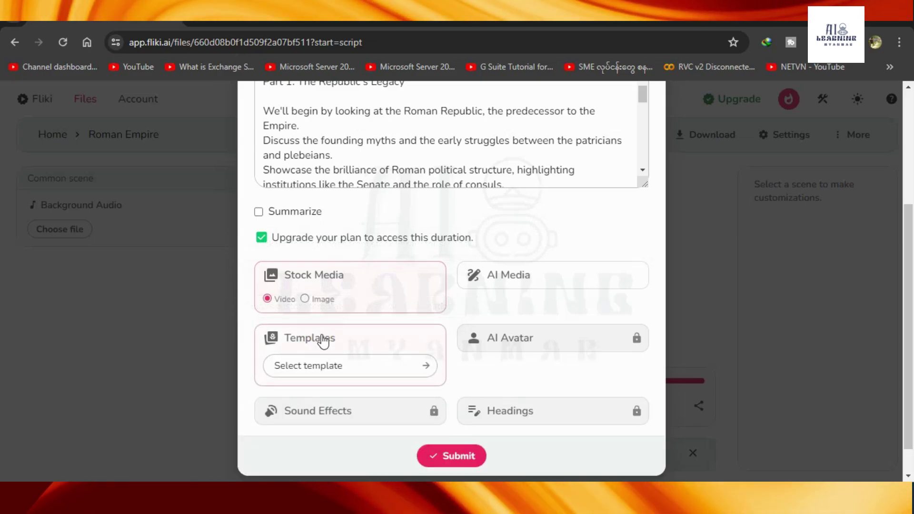
{"action": "left_click", "coordinate": [427, 368]}
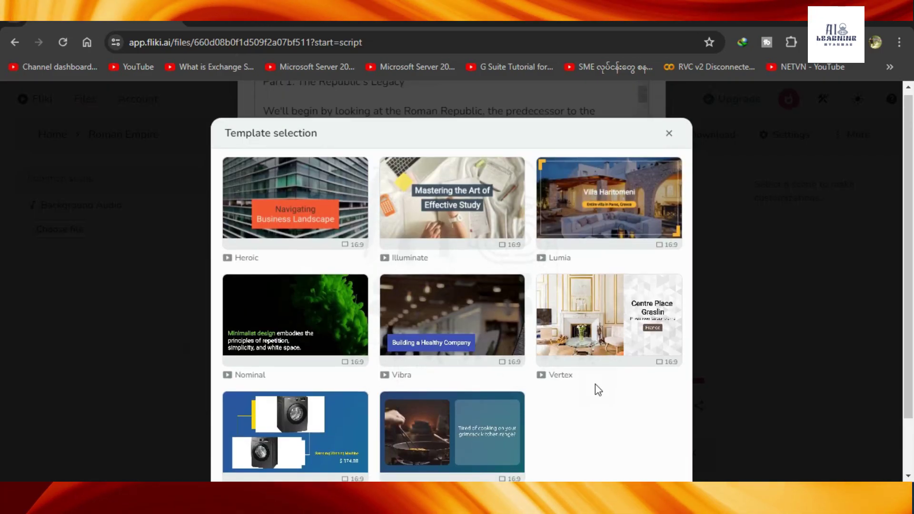
{"action": "left_click", "coordinate": [667, 139]}
{"action": "scroll", "coordinate": [406, 335], "scroll_direction": "down", "scroll_amount": 2}
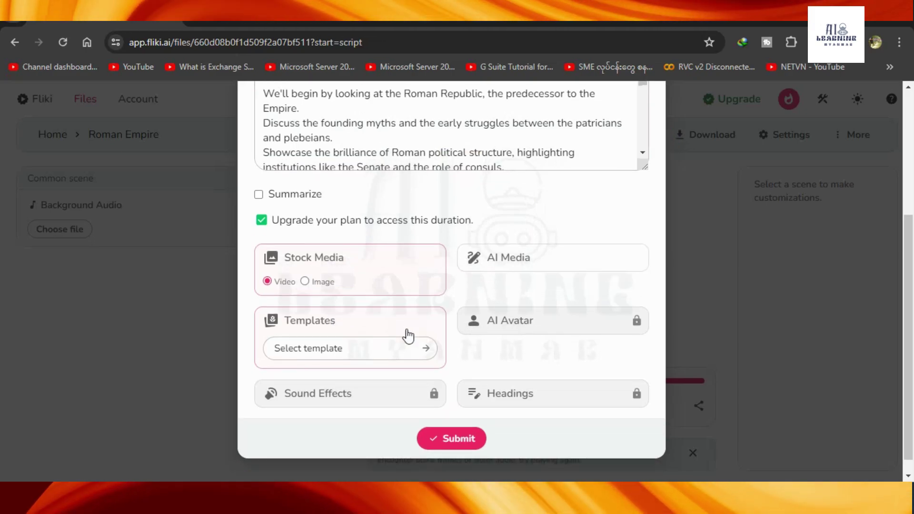
{"action": "left_click", "coordinate": [387, 310]}
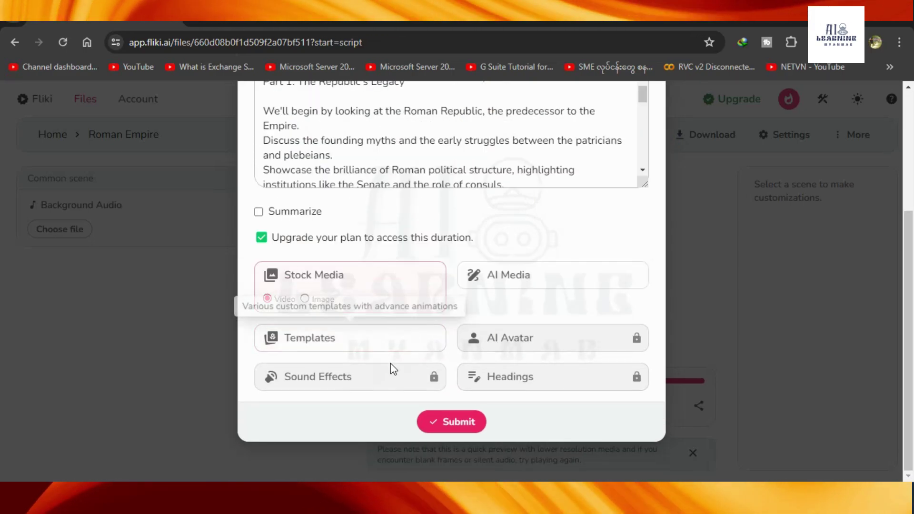
Try to enable Sound Effects and AI Avatar, declining the plan upgrade each time.
{"action": "left_click", "coordinate": [369, 378]}
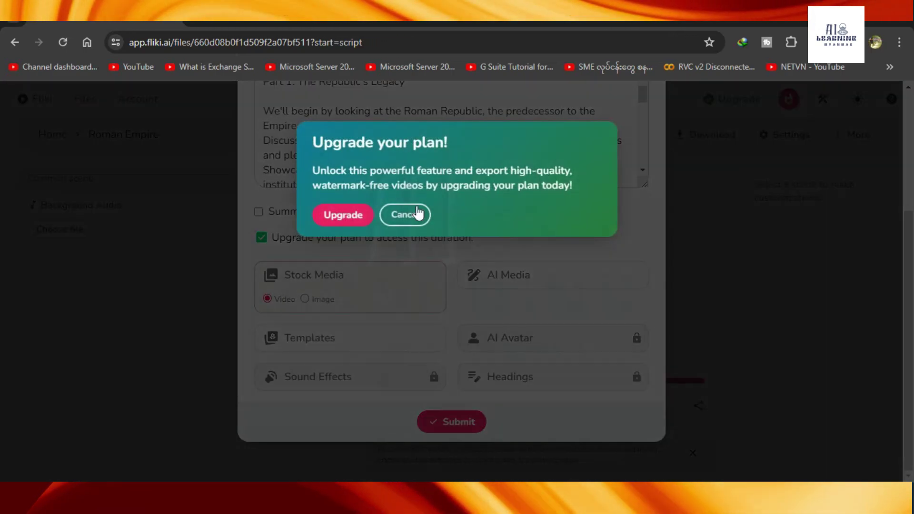
{"action": "left_click", "coordinate": [401, 216]}
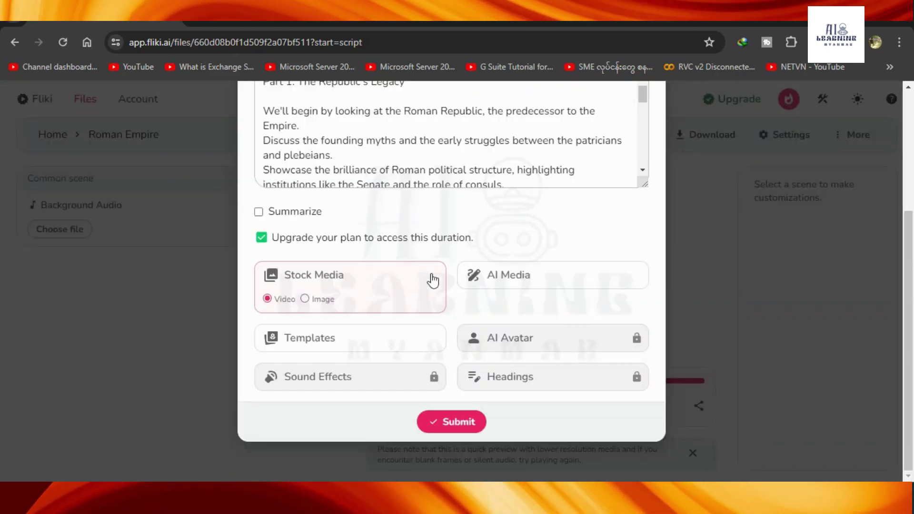
{"action": "left_click", "coordinate": [621, 341]}
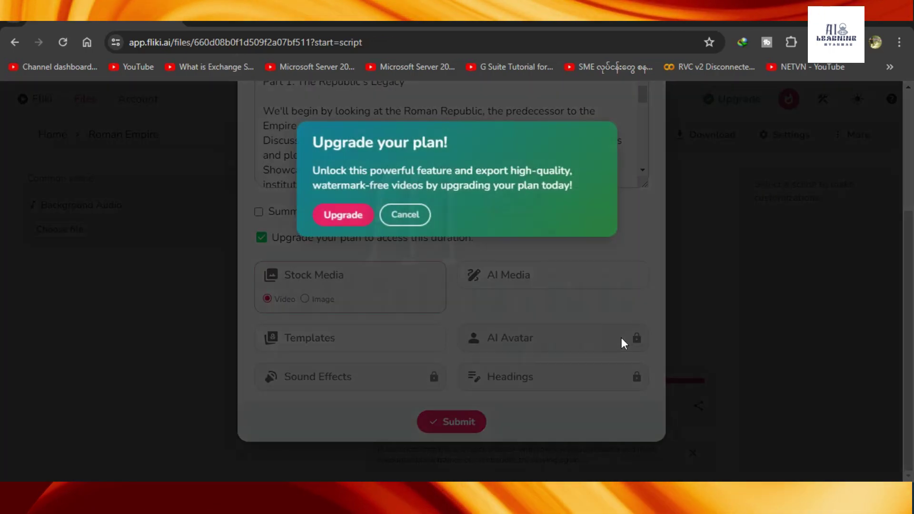
{"action": "left_click", "coordinate": [405, 215]}
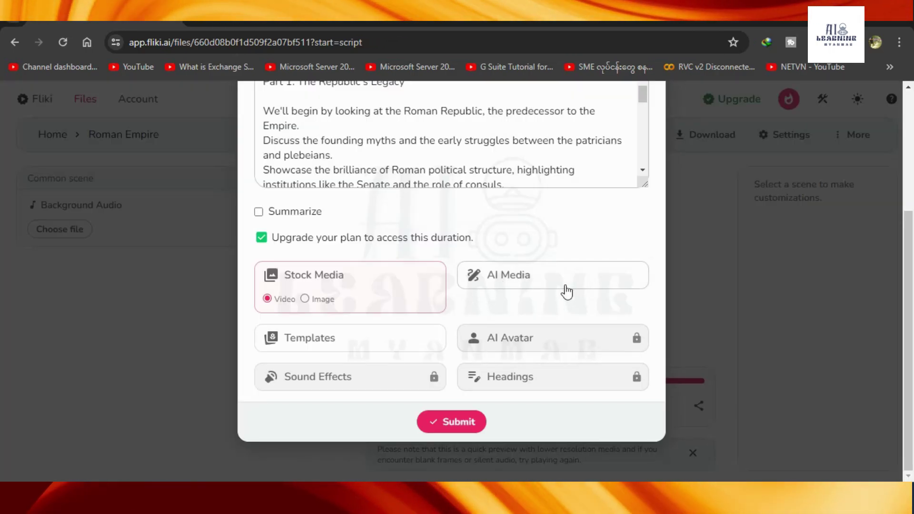
Try the AI Media option, and switch back to Stock Media with Video.
{"action": "left_click", "coordinate": [561, 274]}
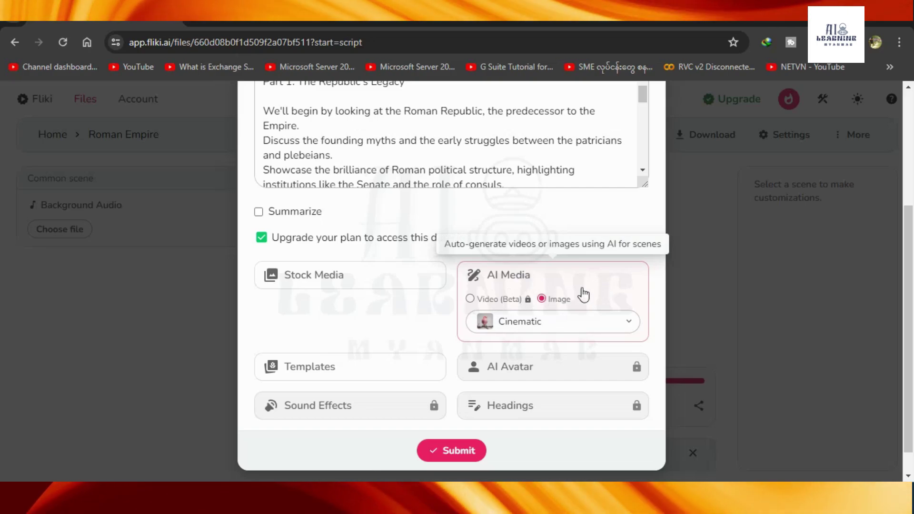
{"action": "left_click", "coordinate": [548, 275]}
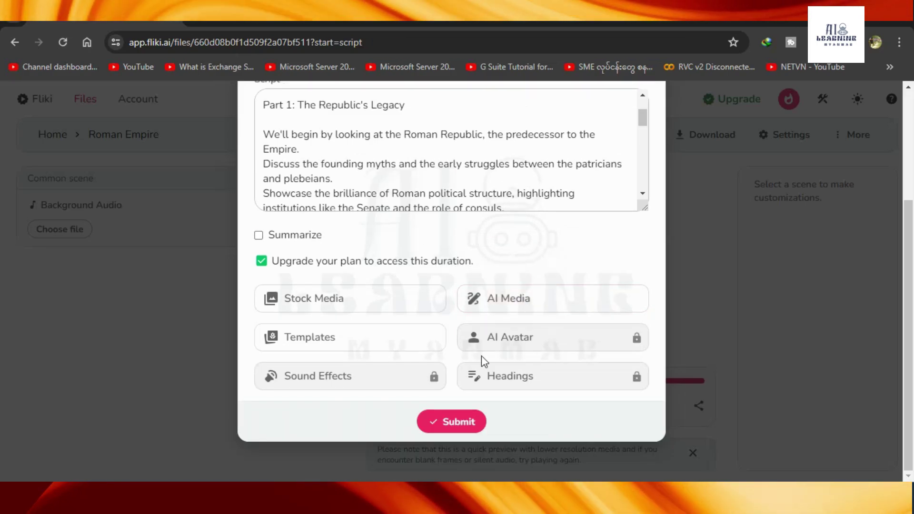
{"action": "left_click", "coordinate": [381, 304]}
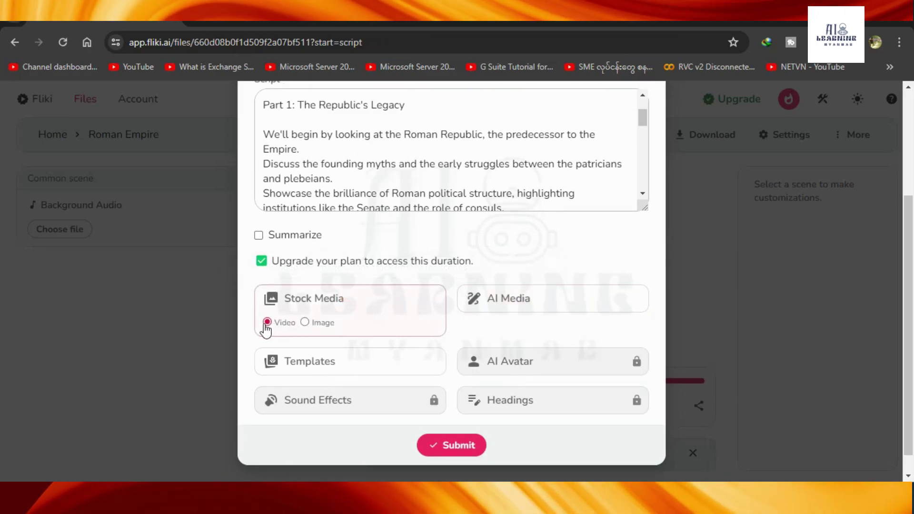
{"action": "scroll", "coordinate": [376, 343], "scroll_direction": "down", "scroll_amount": 1}
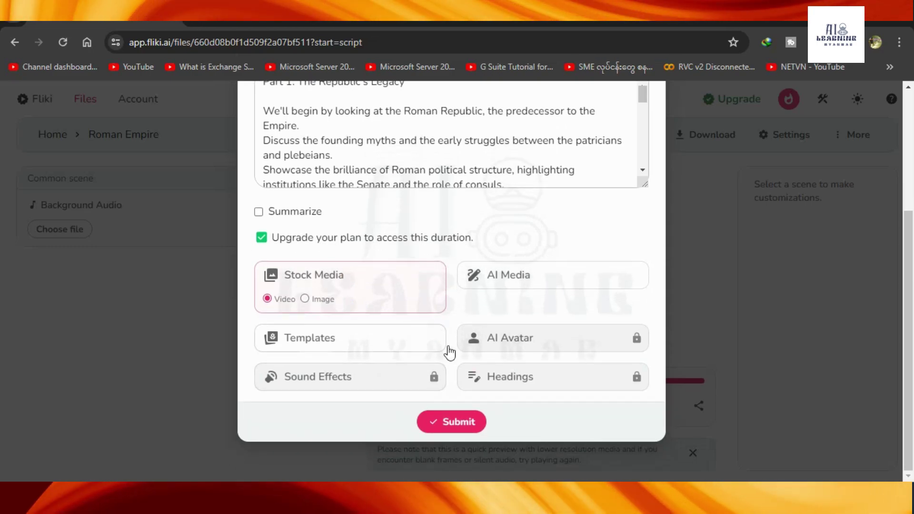
Submit the script in Magic Create to generate the scenes, declining the plan upgrade.
{"action": "left_click", "coordinate": [453, 421]}
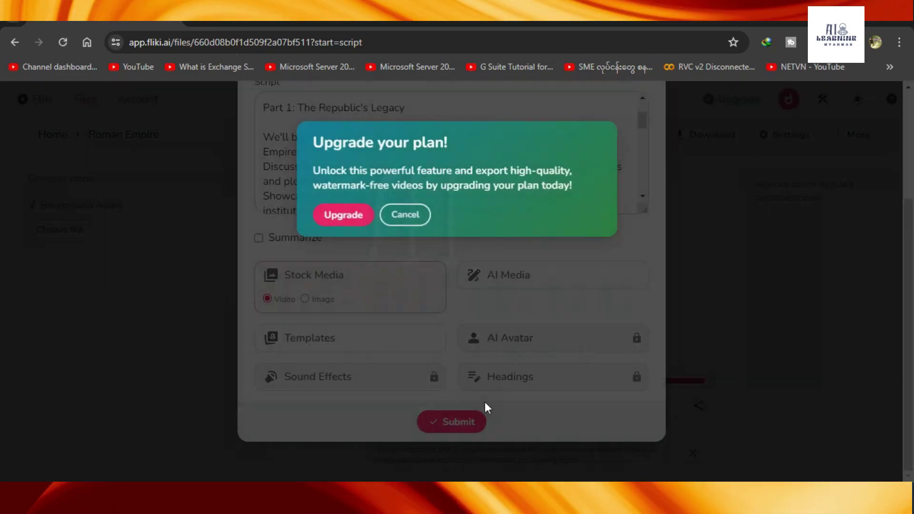
{"action": "left_click", "coordinate": [413, 218]}
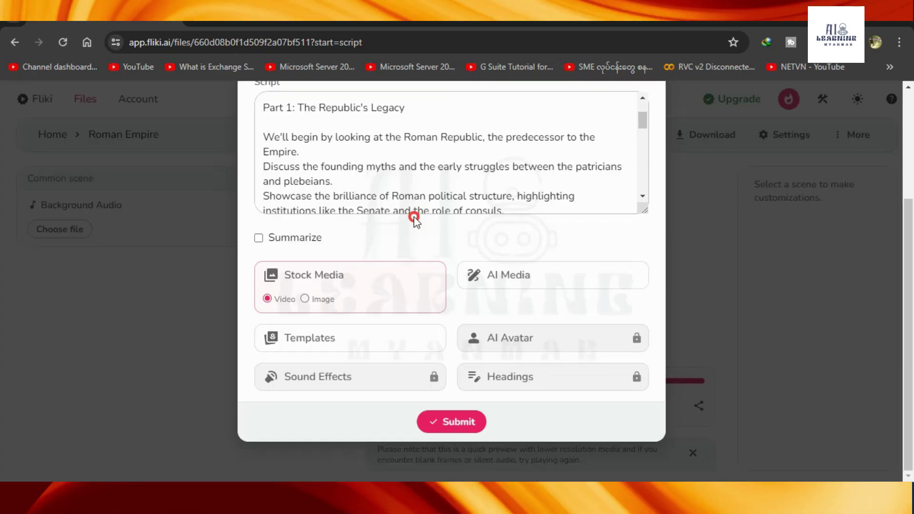
{"action": "left_click", "coordinate": [446, 422]}
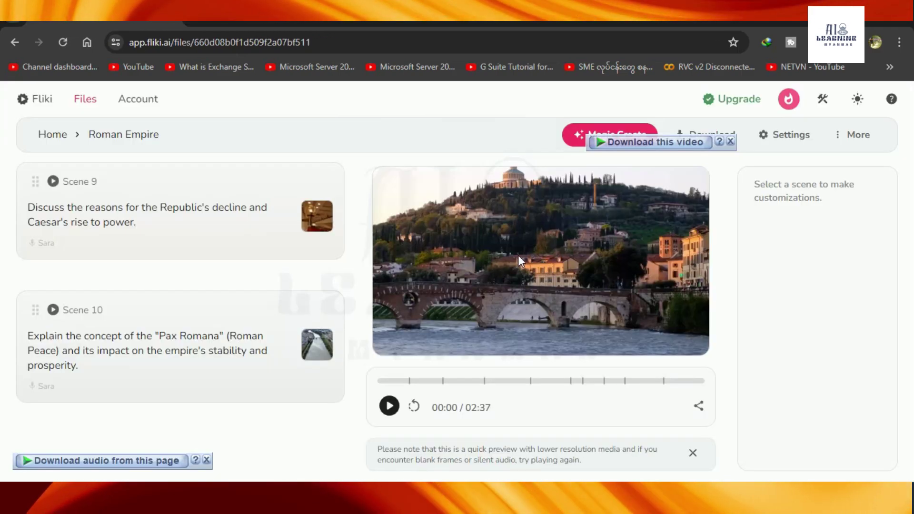
Replace Scene 1's stock video with the 10-second "Roman Empire" clip of a running cartoon Roman soldier.
{"action": "scroll", "coordinate": [310, 276], "scroll_direction": "up", "scroll_amount": 15}
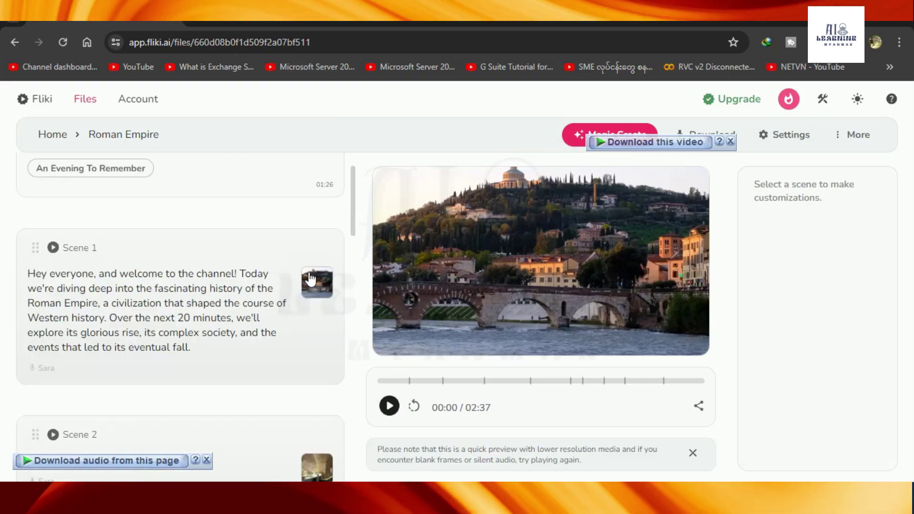
{"action": "mouse_move", "coordinate": [327, 229]}
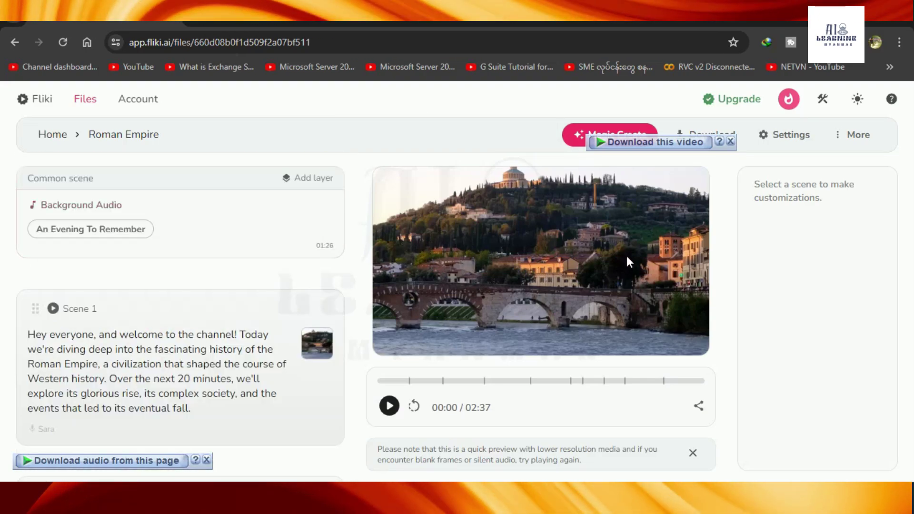
{"action": "scroll", "coordinate": [190, 318], "scroll_direction": "down", "scroll_amount": 9}
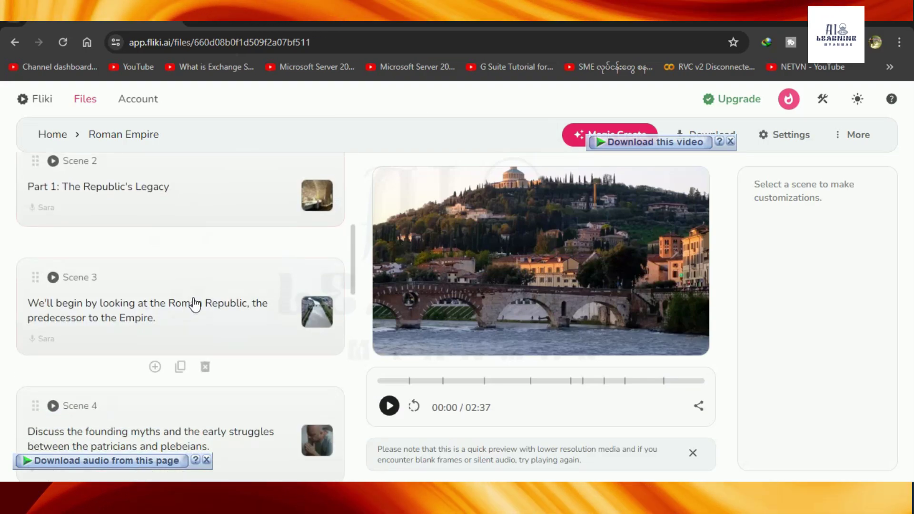
{"action": "scroll", "coordinate": [193, 303], "scroll_direction": "down", "scroll_amount": 15}
{"action": "scroll", "coordinate": [196, 306], "scroll_direction": "up", "scroll_amount": 20}
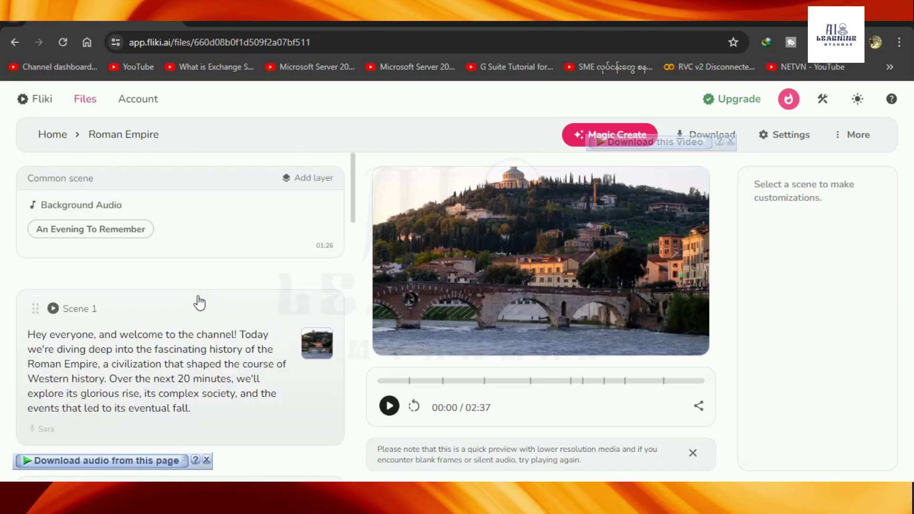
{"action": "left_click", "coordinate": [318, 347]}
{"action": "scroll", "coordinate": [265, 283], "scroll_direction": "down", "scroll_amount": 4}
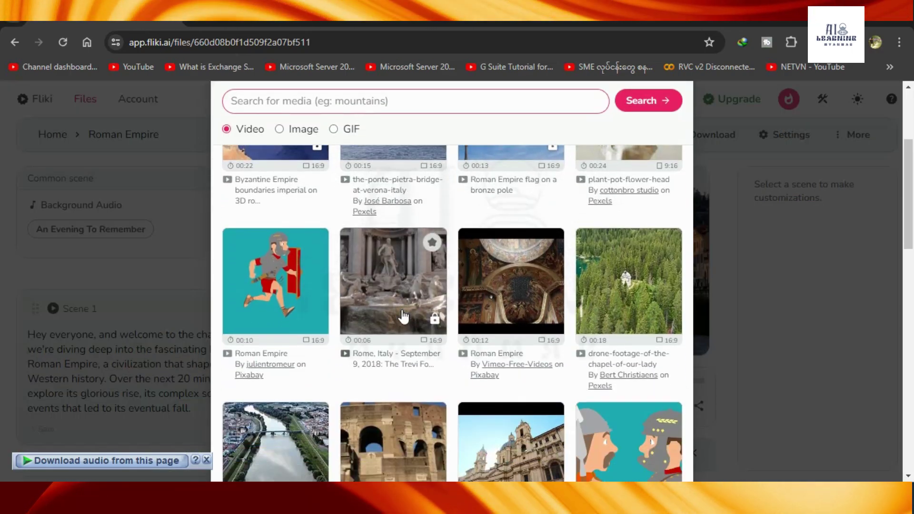
{"action": "left_click", "coordinate": [265, 251]}
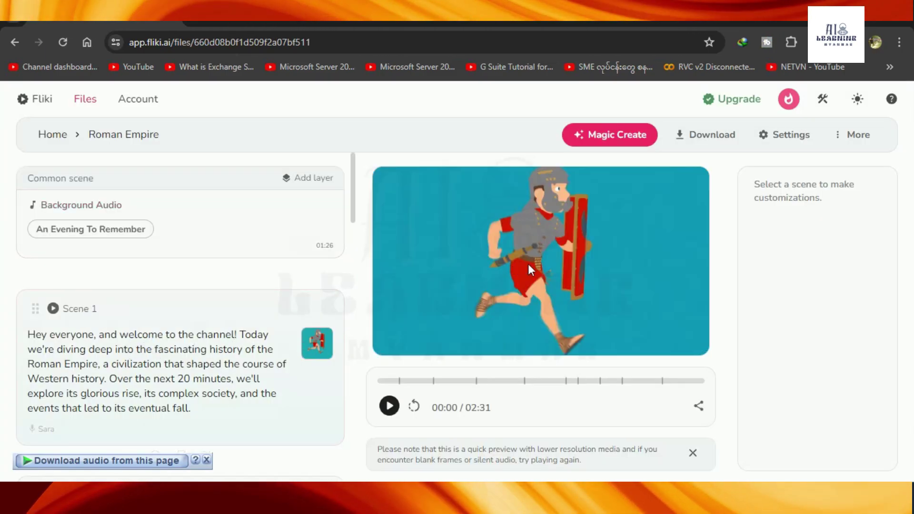
Delete the "An Evening To Remember" background audio layer from the Common scene.
{"action": "scroll", "coordinate": [300, 307], "scroll_direction": "down", "scroll_amount": 4}
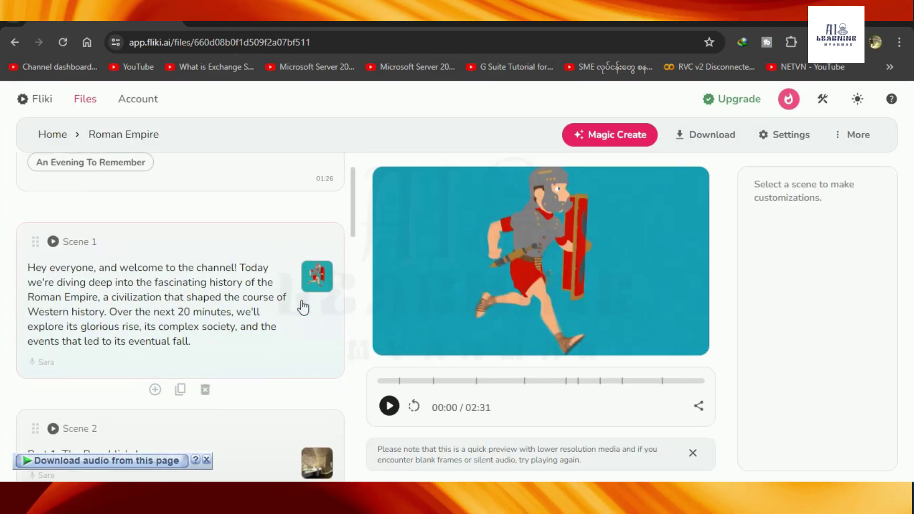
{"action": "scroll", "coordinate": [190, 323], "scroll_direction": "down", "scroll_amount": 3}
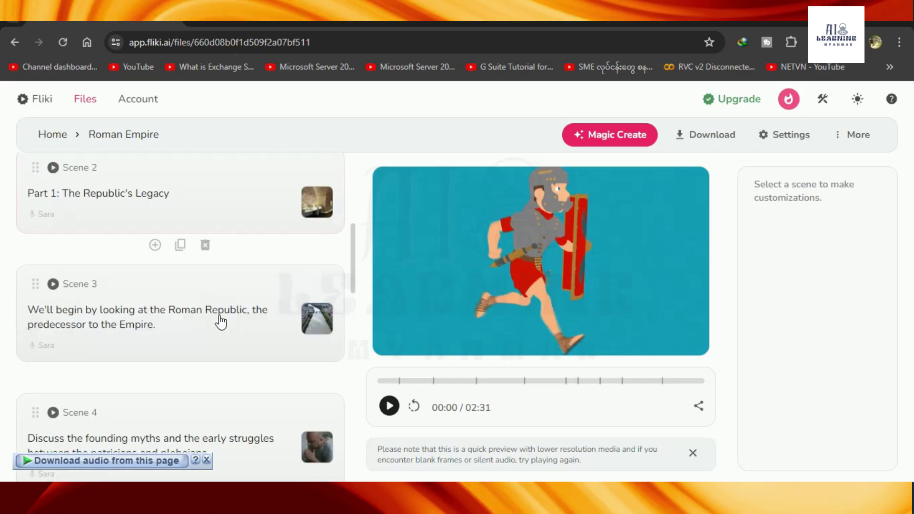
{"action": "scroll", "coordinate": [183, 361], "scroll_direction": "down", "scroll_amount": 3}
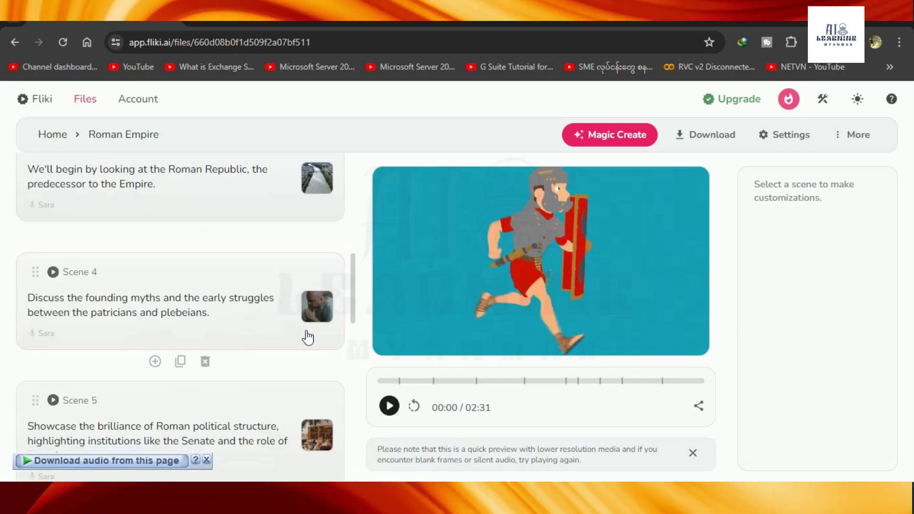
{"action": "scroll", "coordinate": [239, 377], "scroll_direction": "down", "scroll_amount": 12}
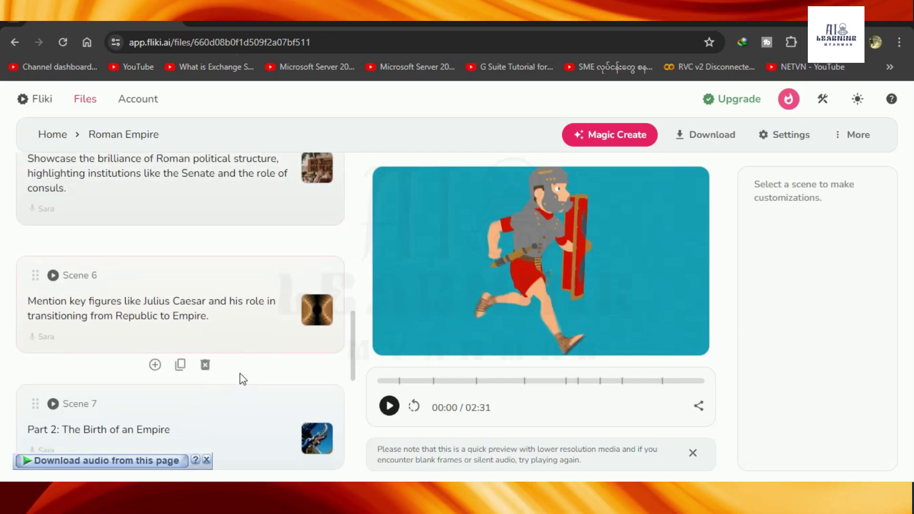
{"action": "scroll", "coordinate": [243, 379], "scroll_direction": "up", "scroll_amount": 20}
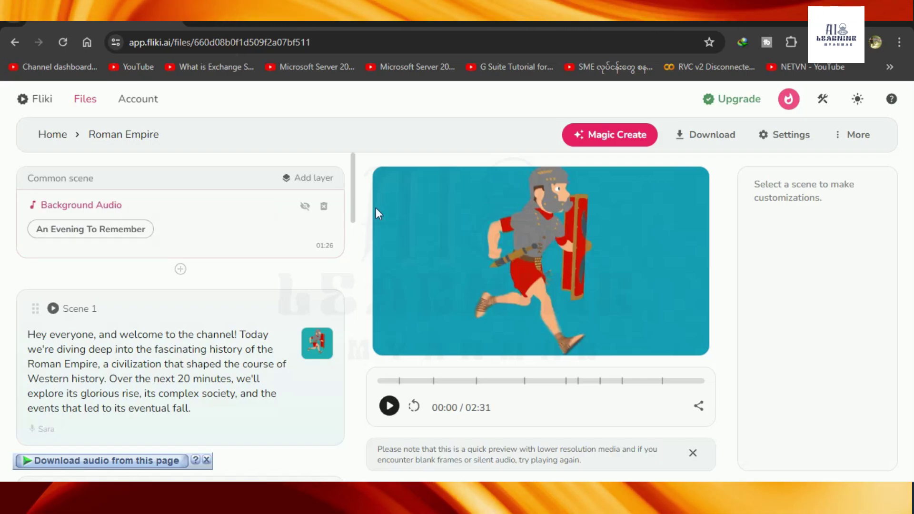
{"action": "left_click", "coordinate": [324, 210]}
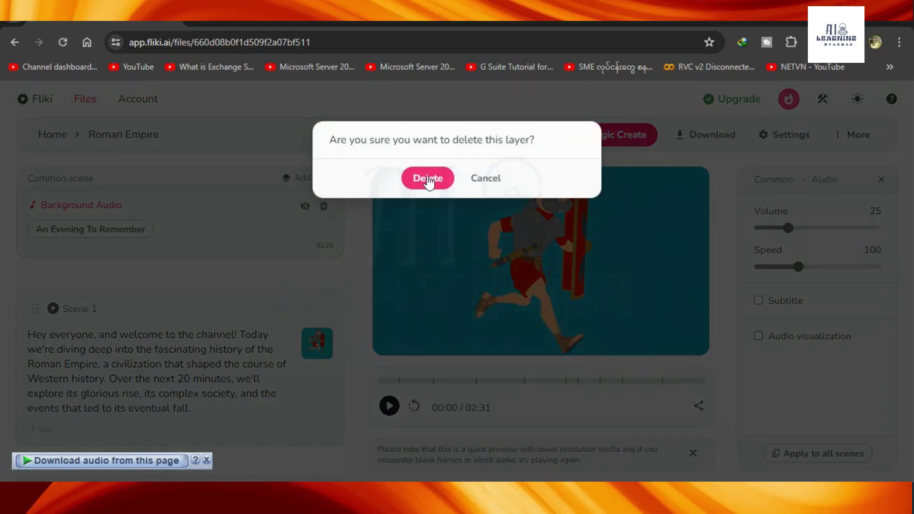
{"action": "left_click", "coordinate": [426, 179]}
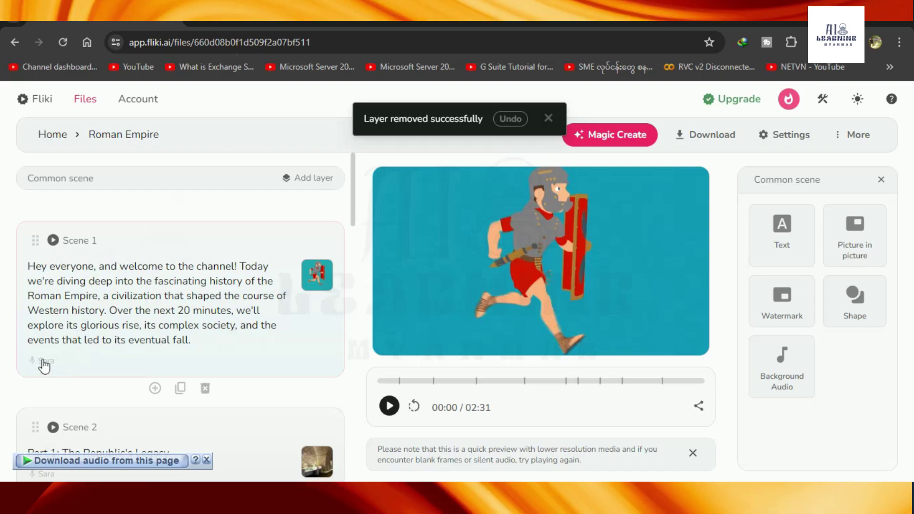
Change Scene 1's voiceover to the standard English (United States) voice Monica and apply it to all scenes.
{"action": "left_click", "coordinate": [48, 363]}
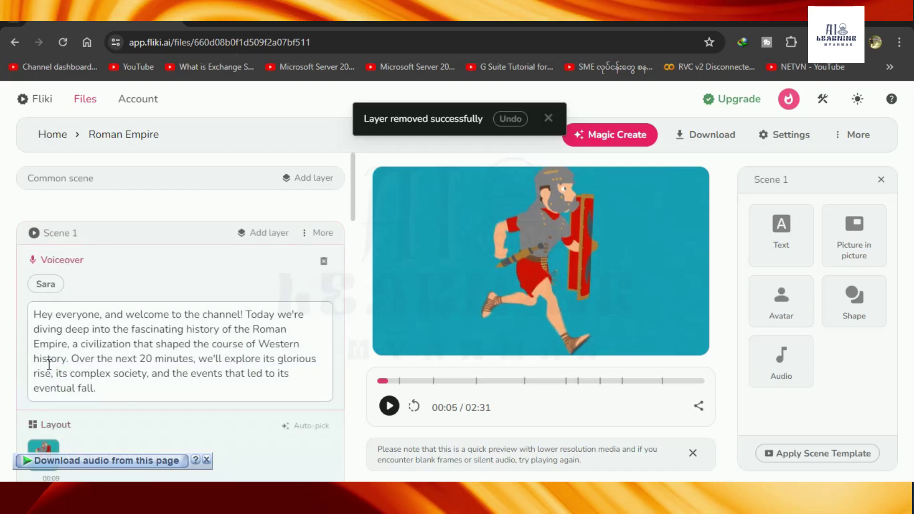
{"action": "left_click", "coordinate": [112, 269]}
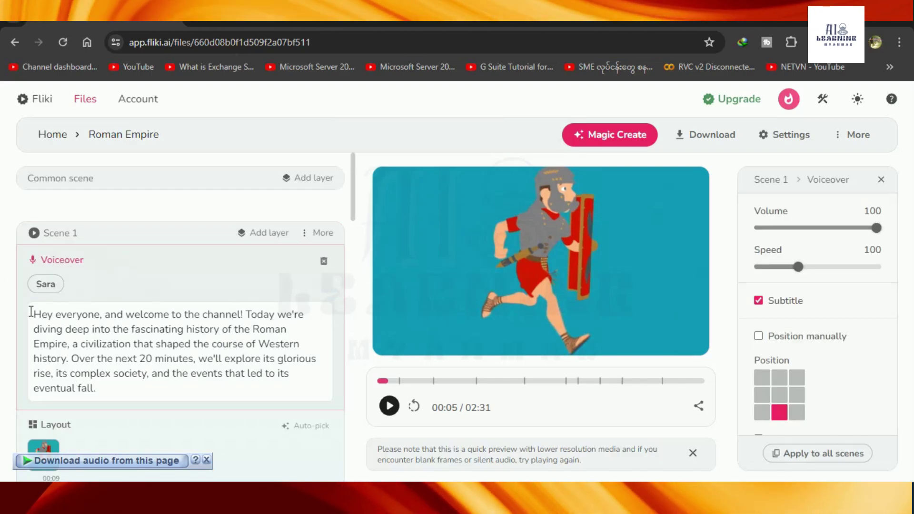
{"action": "left_click", "coordinate": [48, 284]}
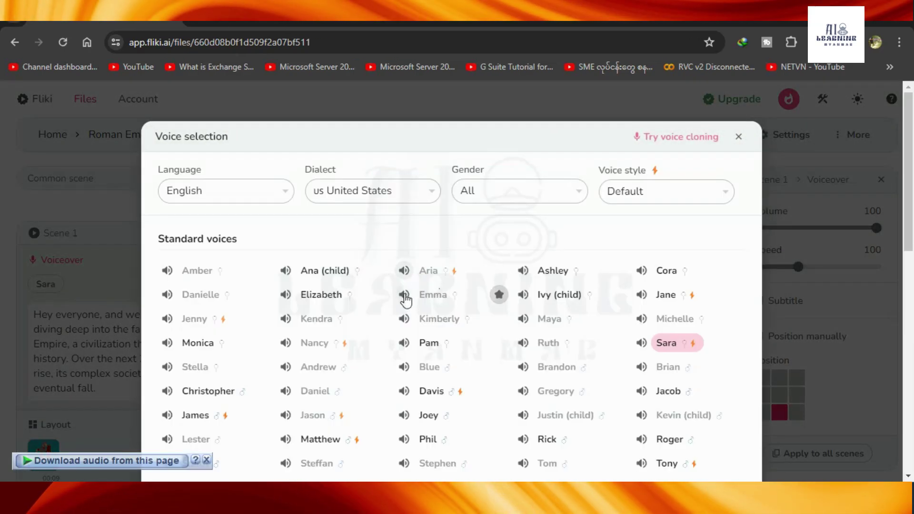
{"action": "left_click", "coordinate": [286, 295]}
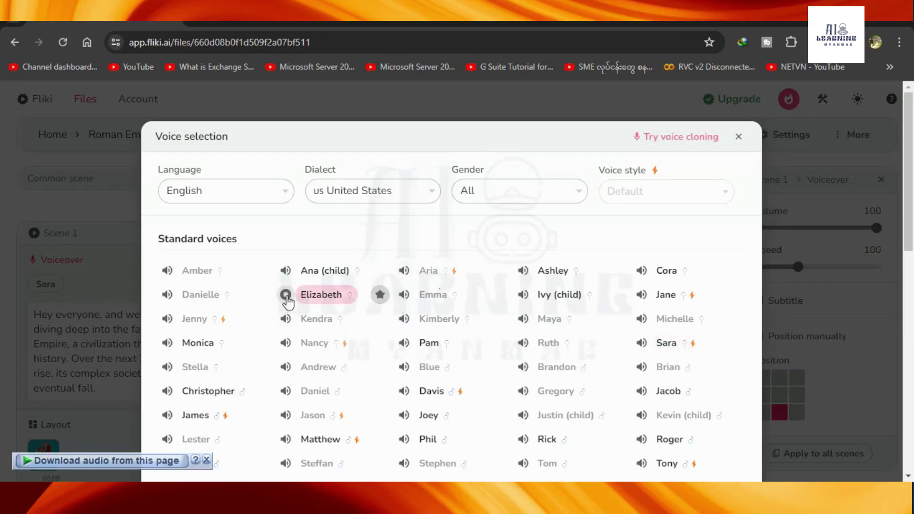
{"action": "scroll", "coordinate": [285, 299], "scroll_direction": "down", "scroll_amount": 12}
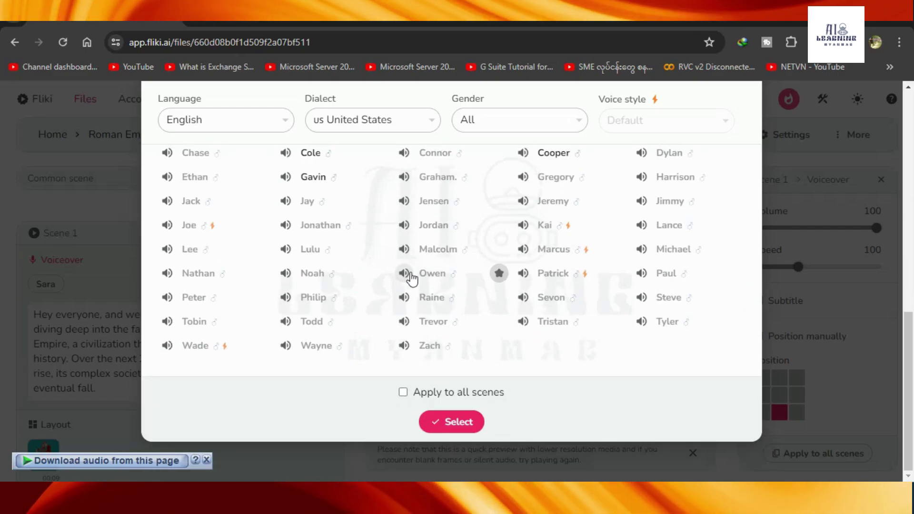
{"action": "left_click", "coordinate": [403, 392]}
{"action": "left_click", "coordinate": [471, 422]}
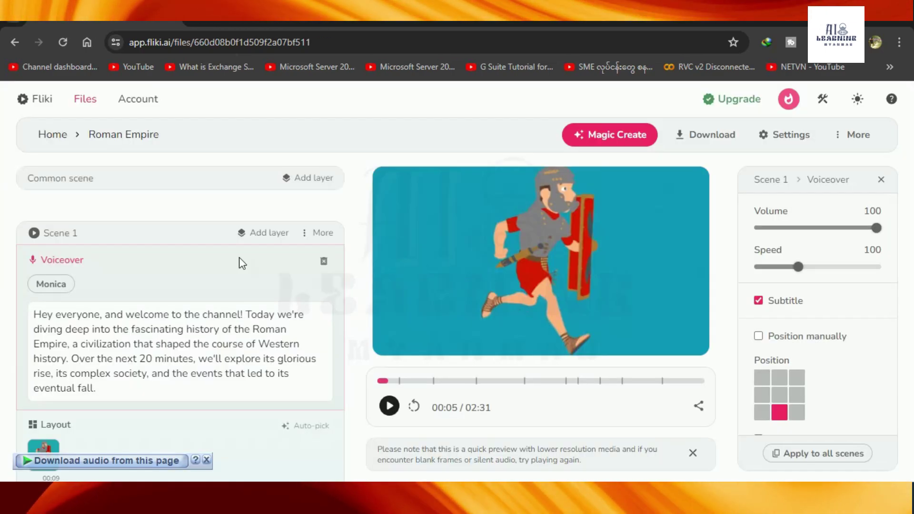
Check the assigned voice across the scenes, and preview Scene 1's narration with its subtitles.
{"action": "scroll", "coordinate": [229, 262], "scroll_direction": "down", "scroll_amount": 15}
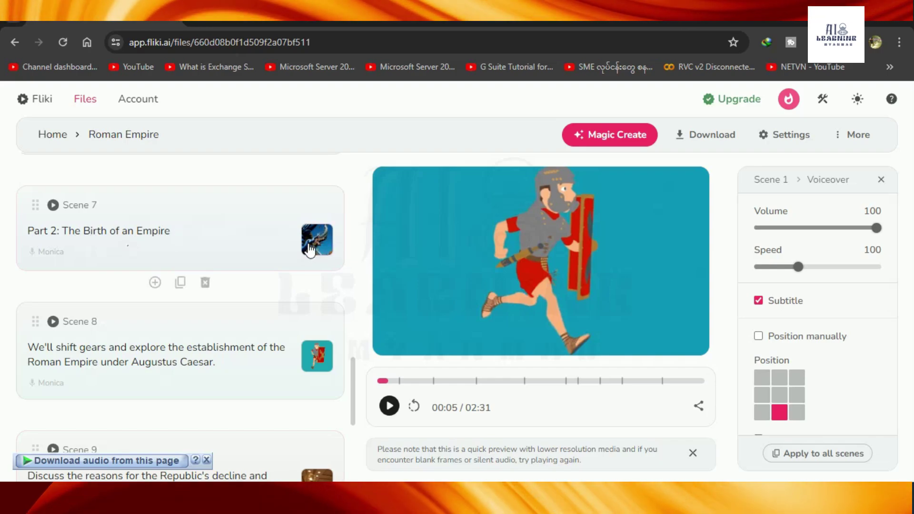
{"action": "scroll", "coordinate": [288, 257], "scroll_direction": "up", "scroll_amount": 4}
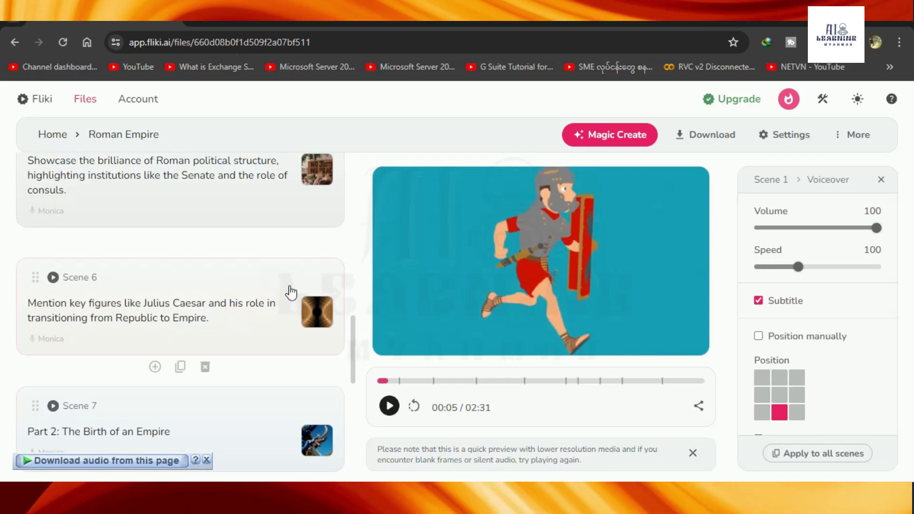
{"action": "scroll", "coordinate": [295, 295], "scroll_direction": "up", "scroll_amount": 1}
{"action": "scroll", "coordinate": [298, 298], "scroll_direction": "down", "scroll_amount": 1}
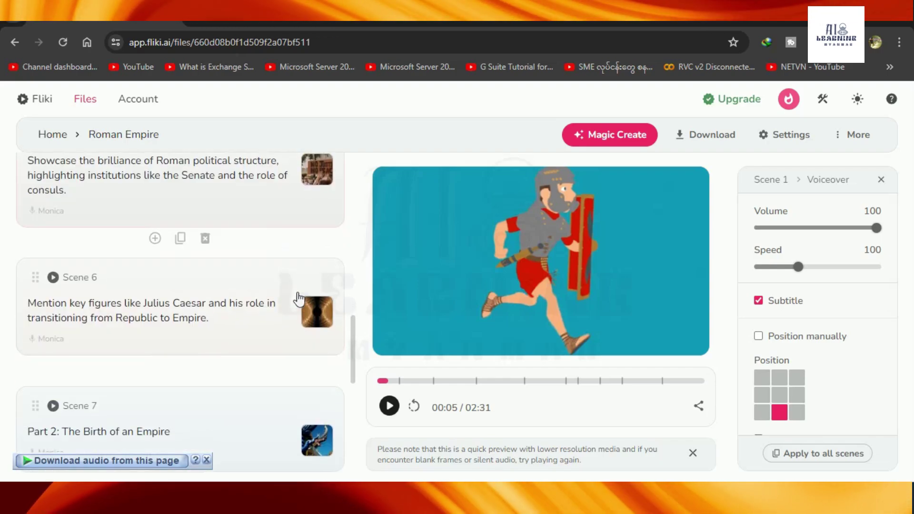
{"action": "scroll", "coordinate": [298, 299], "scroll_direction": "up", "scroll_amount": 1}
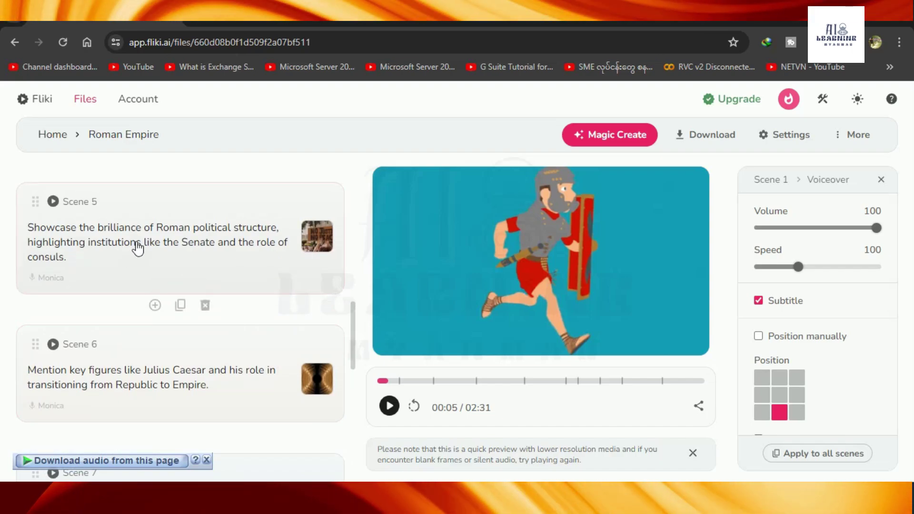
{"action": "scroll", "coordinate": [135, 246], "scroll_direction": "up", "scroll_amount": 8}
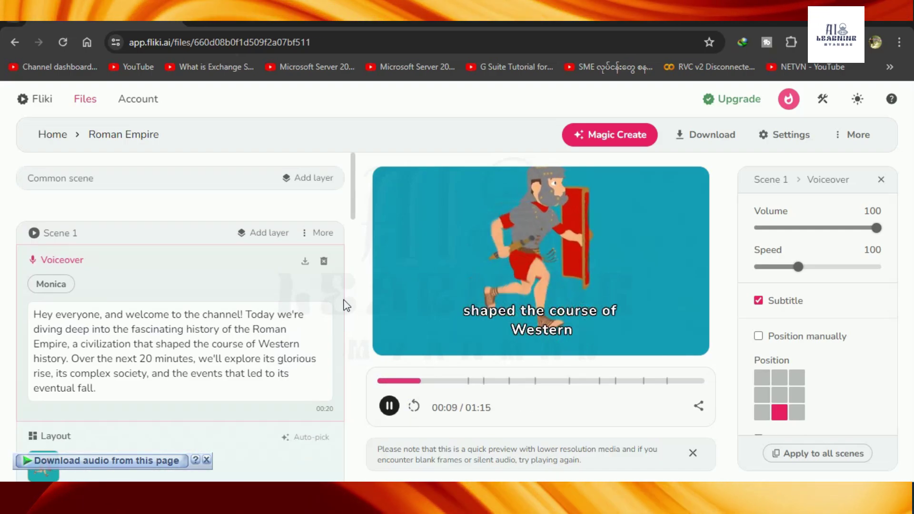
{"action": "left_click", "coordinate": [385, 408]}
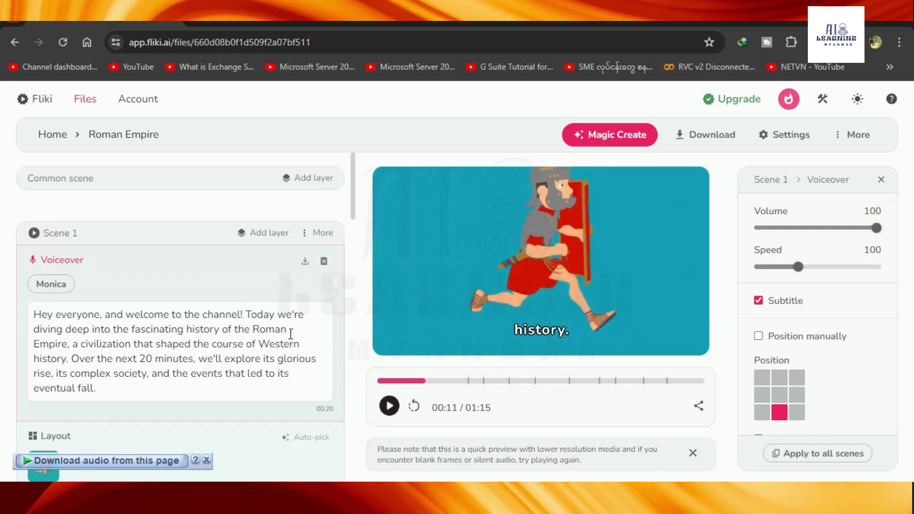
Set the subtitle font of Scene 1's voiceover to Luckiest Guy.
{"action": "left_click", "coordinate": [163, 314]}
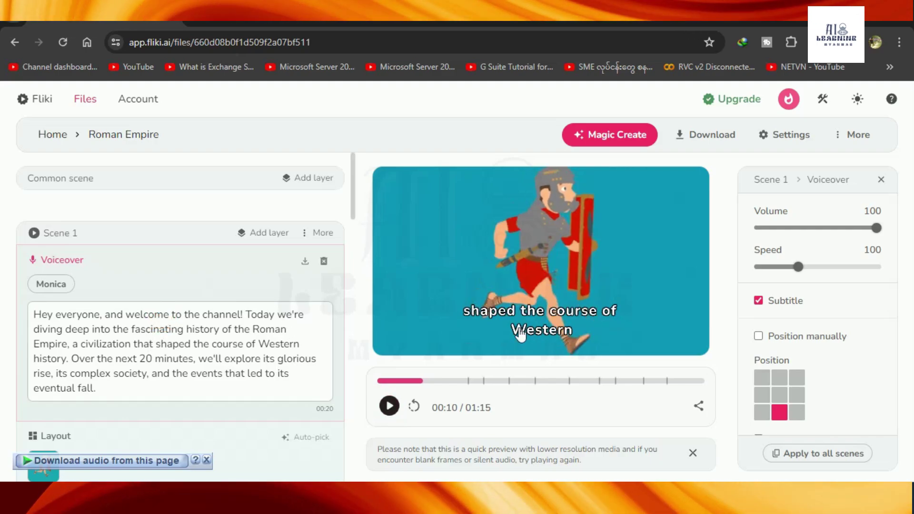
{"action": "scroll", "coordinate": [817, 236], "scroll_direction": "down", "scroll_amount": 4}
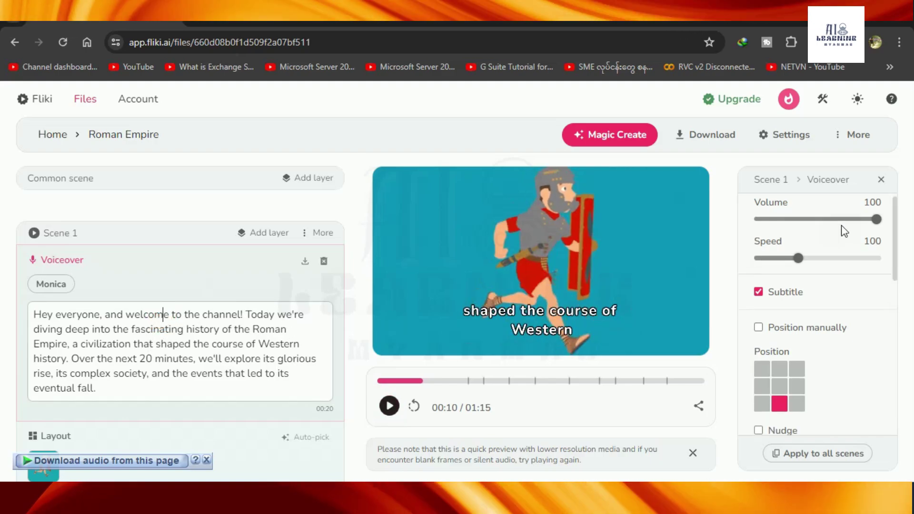
{"action": "scroll", "coordinate": [840, 257], "scroll_direction": "down", "scroll_amount": 2}
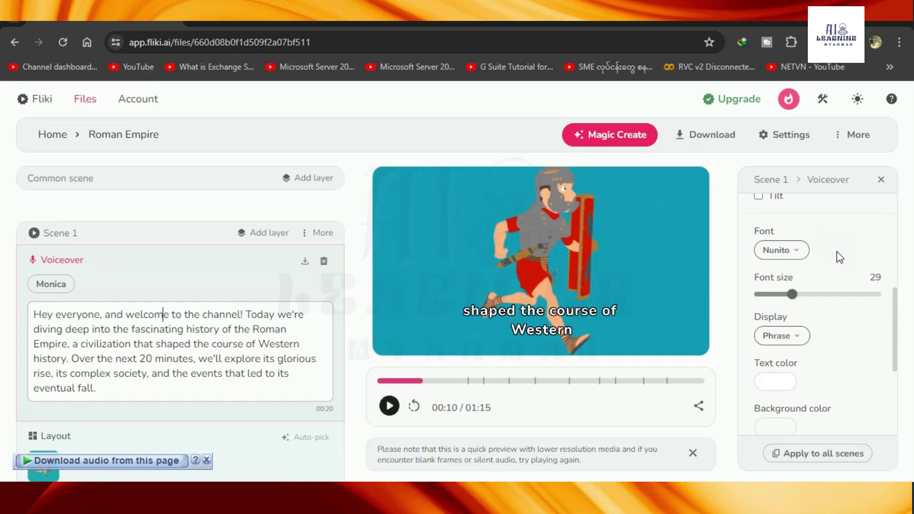
{"action": "left_click", "coordinate": [782, 253]}
{"action": "left_click", "coordinate": [786, 184]}
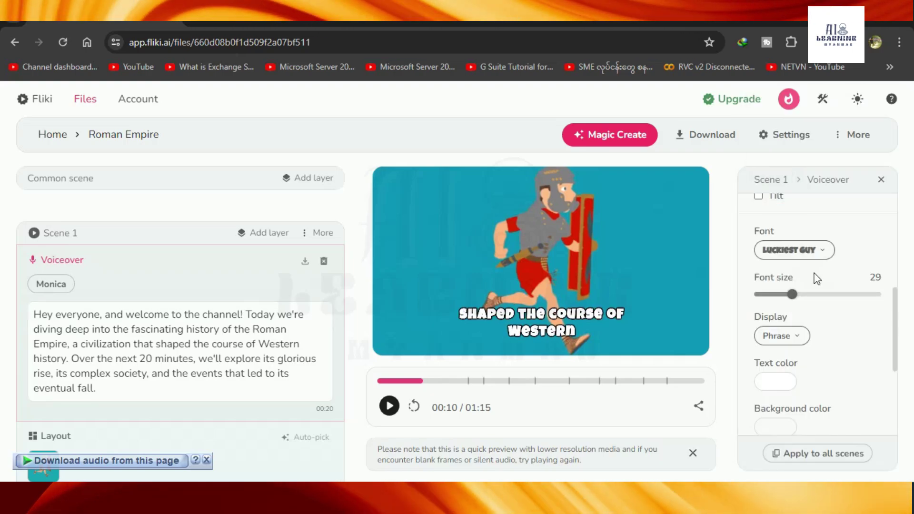
Style Scene 1's subtitles with a dark semi-transparent background, off-white text and the Highlight display.
{"action": "scroll", "coordinate": [822, 297], "scroll_direction": "down", "scroll_amount": 2}
{"action": "left_click", "coordinate": [775, 361]}
{"action": "left_click", "coordinate": [743, 217]}
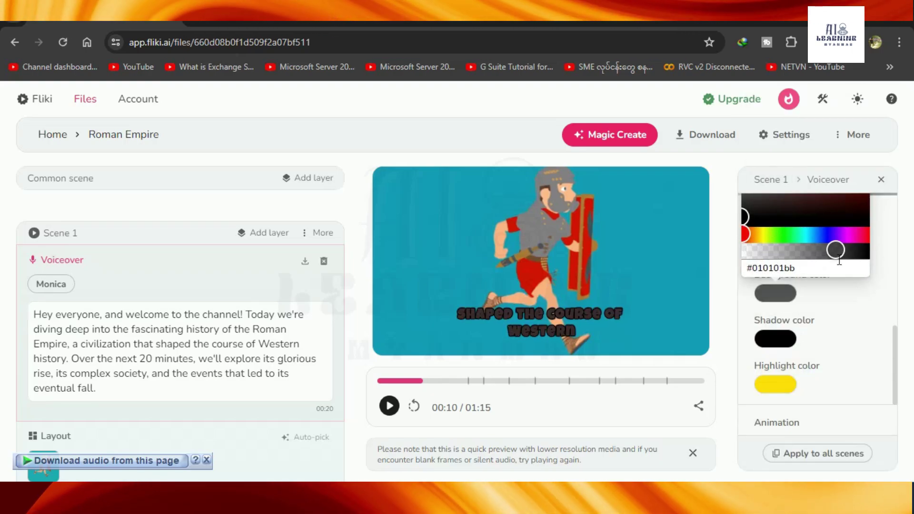
{"action": "scroll", "coordinate": [834, 360], "scroll_direction": "up", "scroll_amount": 2}
{"action": "left_click", "coordinate": [775, 381]}
{"action": "left_click", "coordinate": [833, 327]}
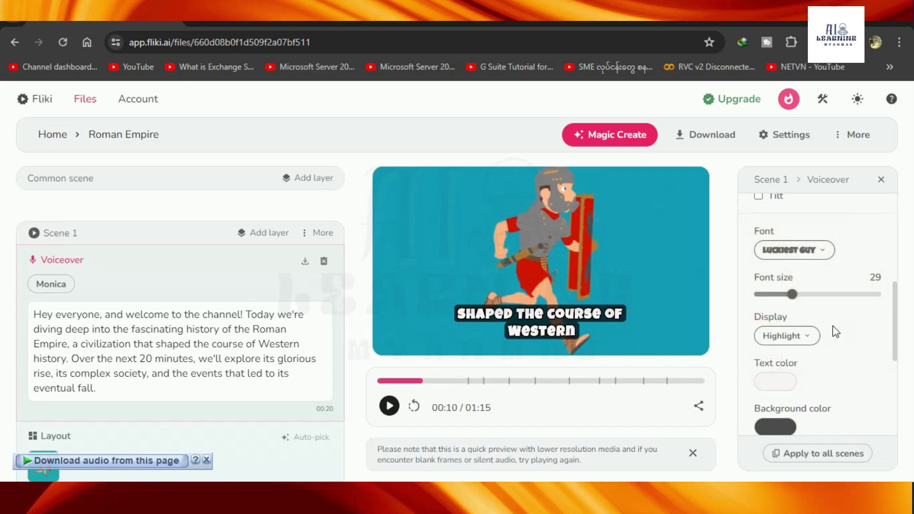
Copy Scene 1's voiceover and subtitle settings to all voiceover layers in the file.
{"action": "scroll", "coordinate": [834, 285], "scroll_direction": "down", "scroll_amount": 5}
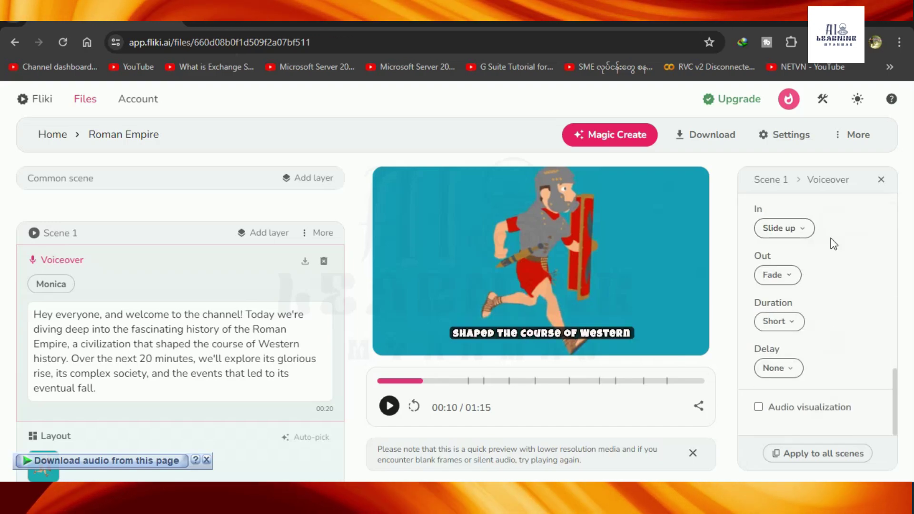
{"action": "left_click", "coordinate": [827, 458]}
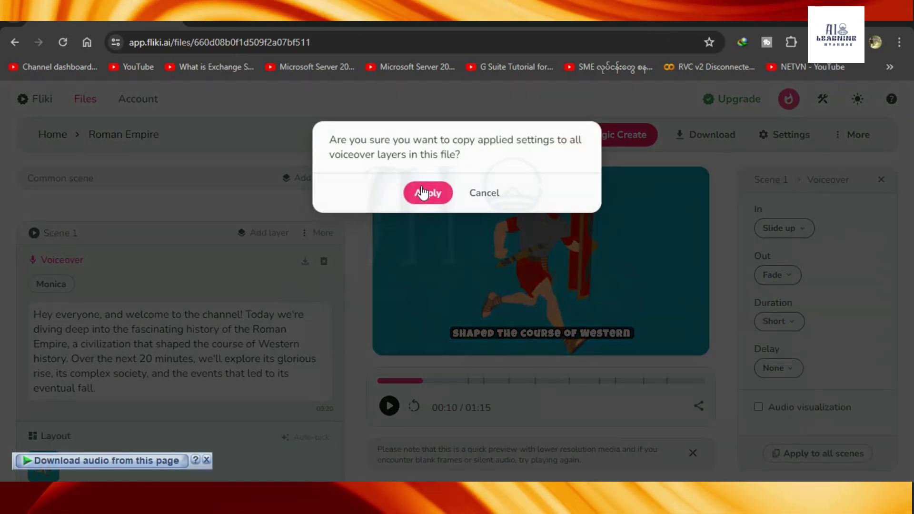
{"action": "left_click", "coordinate": [427, 195]}
Preview the video with the restyled subtitles into Scene 2, and dismiss the video download pop-up.
{"action": "left_click", "coordinate": [389, 406]}
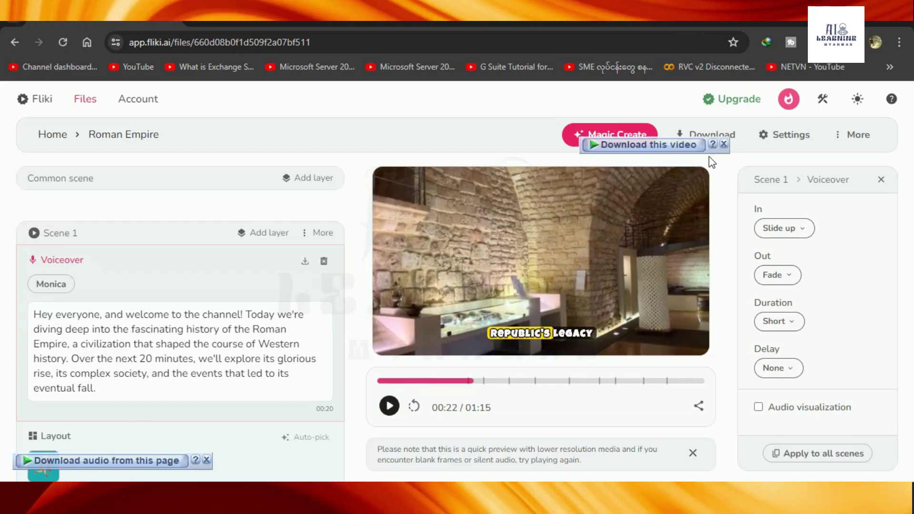
{"action": "left_click", "coordinate": [723, 144]}
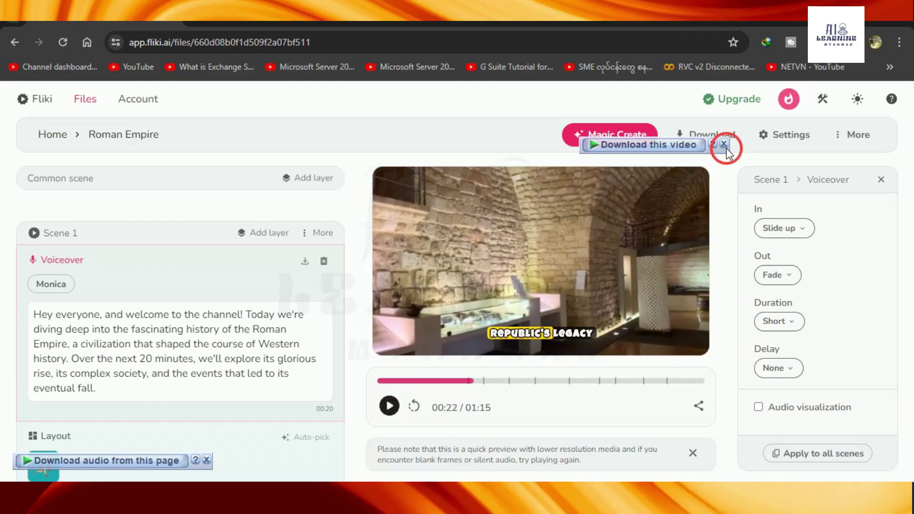
{"action": "left_click", "coordinate": [724, 144]}
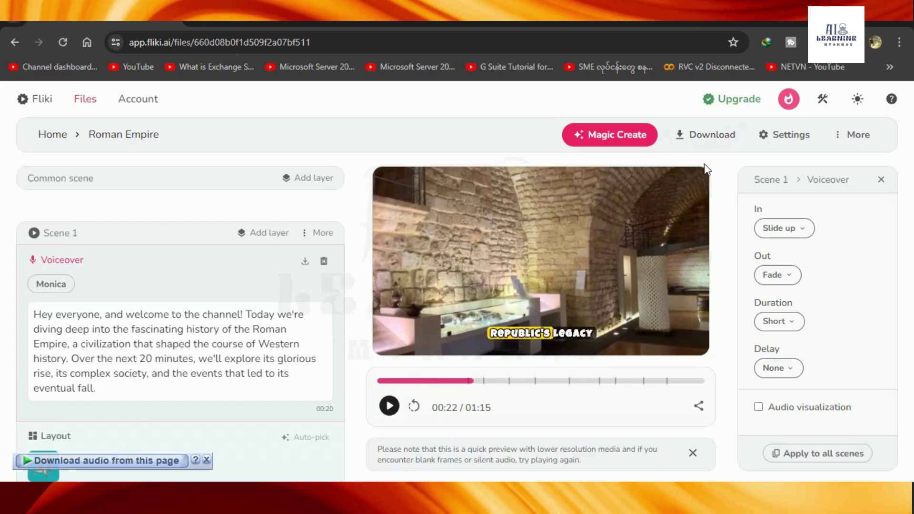
Export the video at 720p resolution in mp4 format, confirming the start of the new export.
{"action": "left_click", "coordinate": [711, 135]}
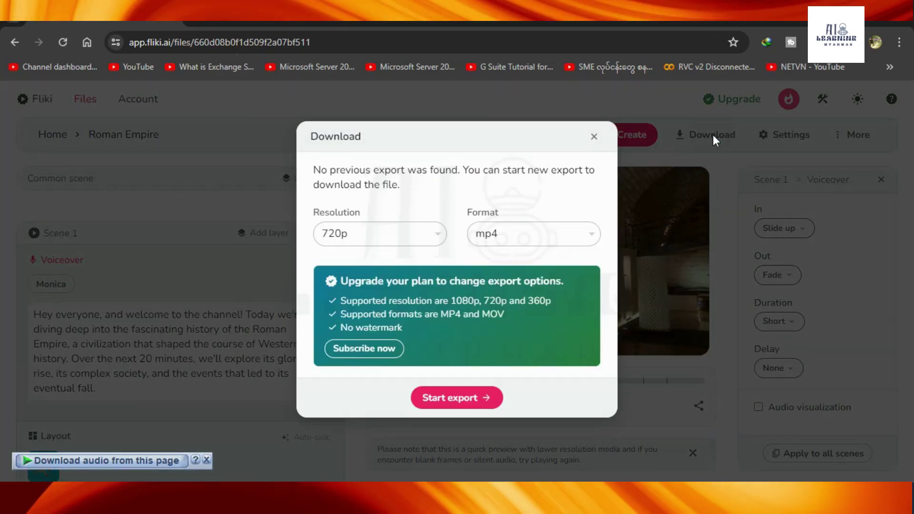
{"action": "left_click", "coordinate": [362, 235]}
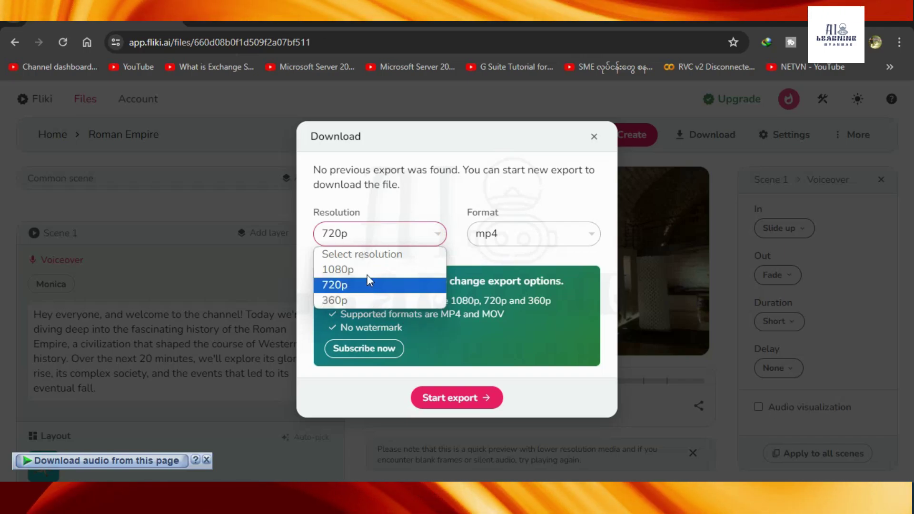
{"action": "left_click", "coordinate": [348, 289]}
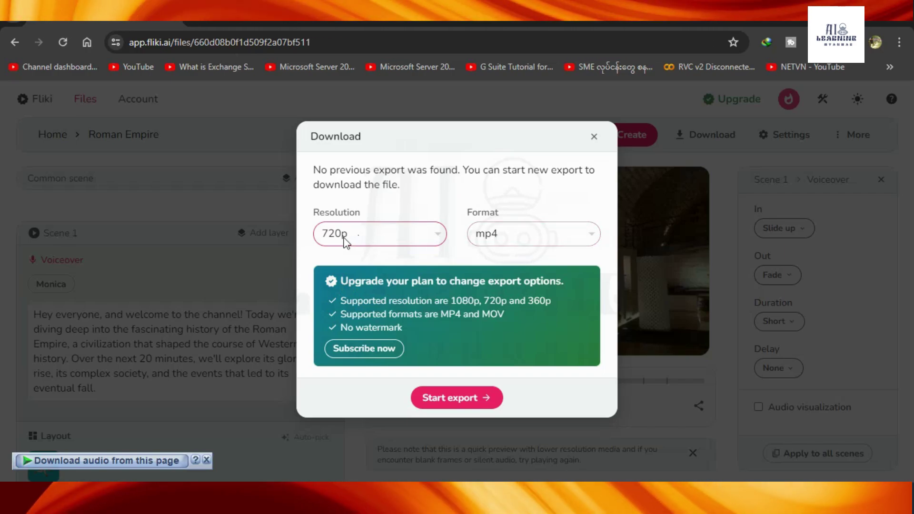
{"action": "left_click", "coordinate": [592, 235]}
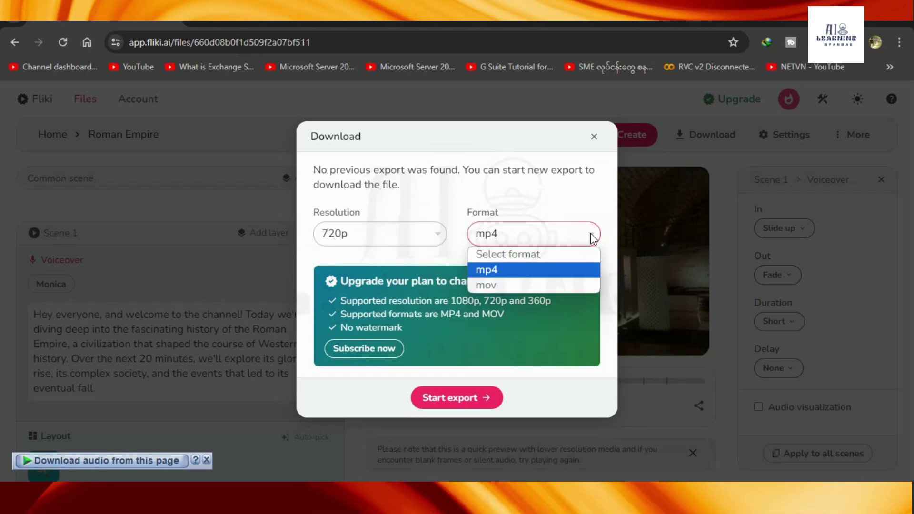
{"action": "left_click", "coordinate": [507, 273]}
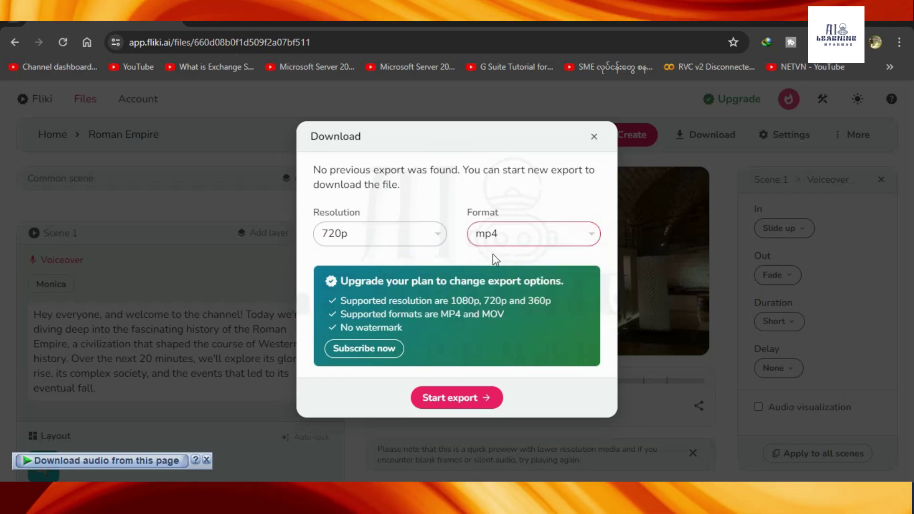
{"action": "left_click", "coordinate": [465, 402]}
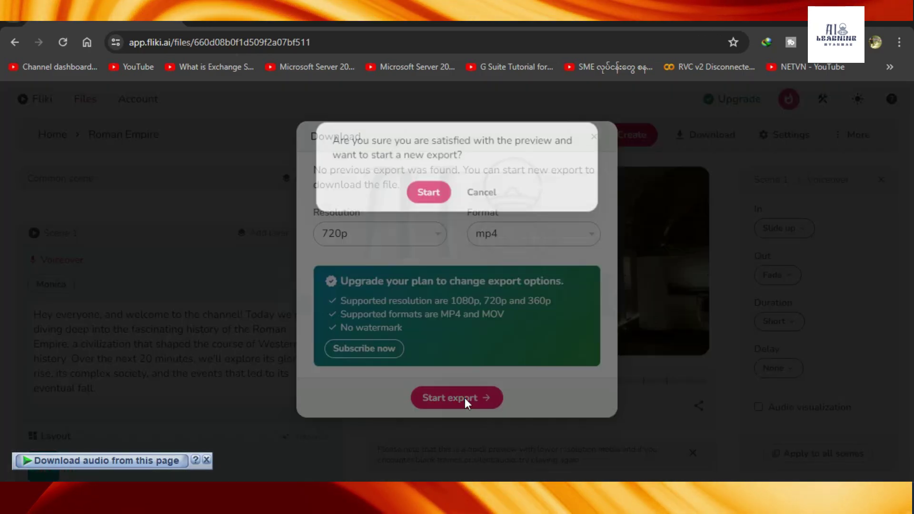
{"action": "left_click", "coordinate": [428, 194]}
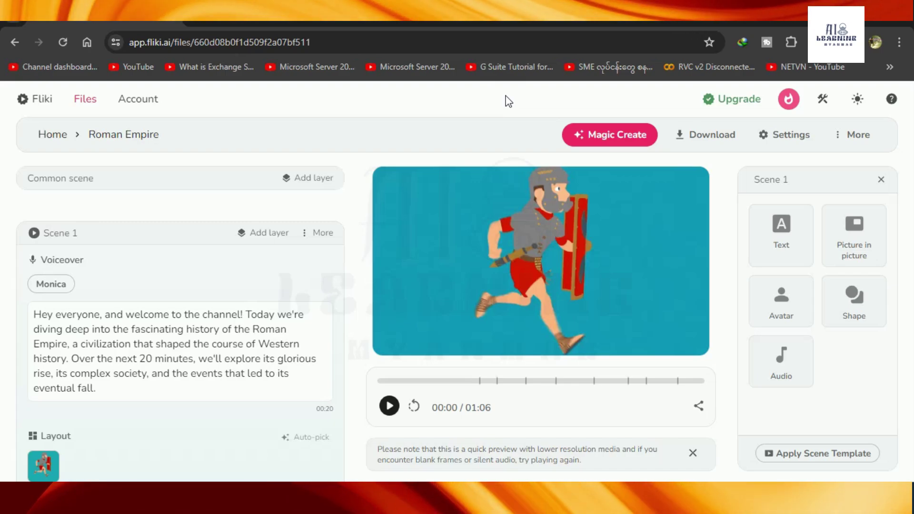
Examine the Standard and Premium subscription plans with their monthly prices and features.
{"action": "left_click", "coordinate": [740, 102]}
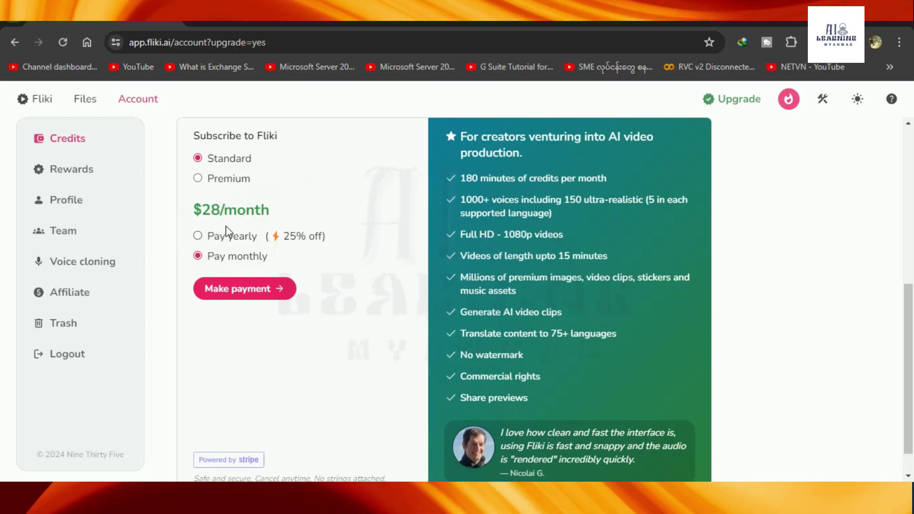
{"action": "left_click", "coordinate": [199, 180]}
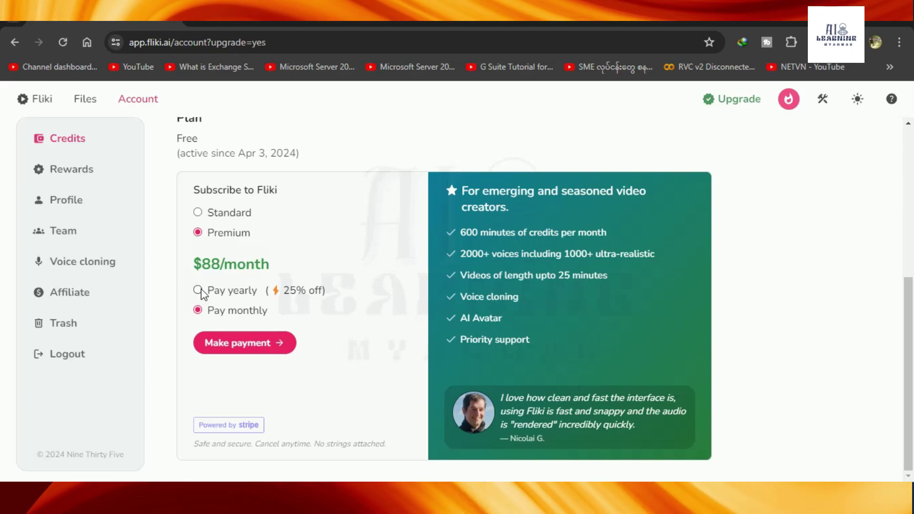
{"action": "scroll", "coordinate": [200, 293], "scroll_direction": "up", "scroll_amount": 6}
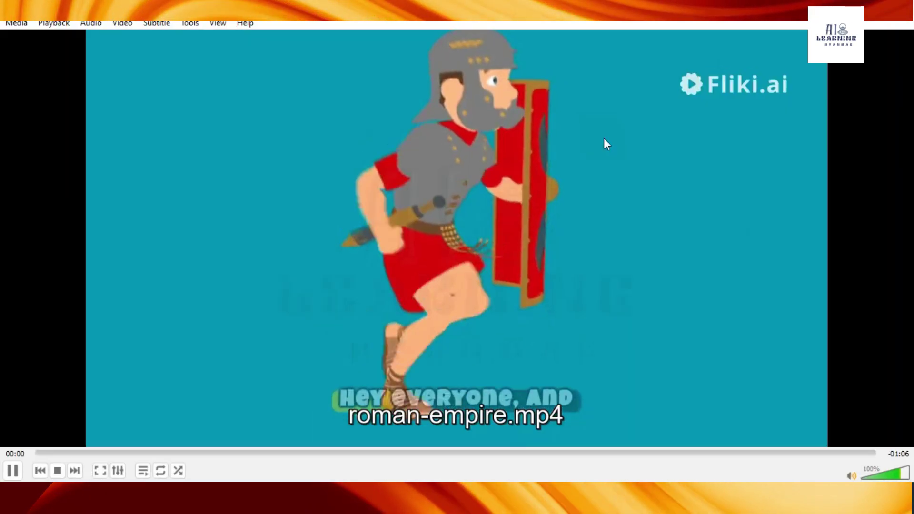
Watch the exported roman-empire.mp4 full screen in VLC media player.
{"action": "double_click", "coordinate": [603, 138]}
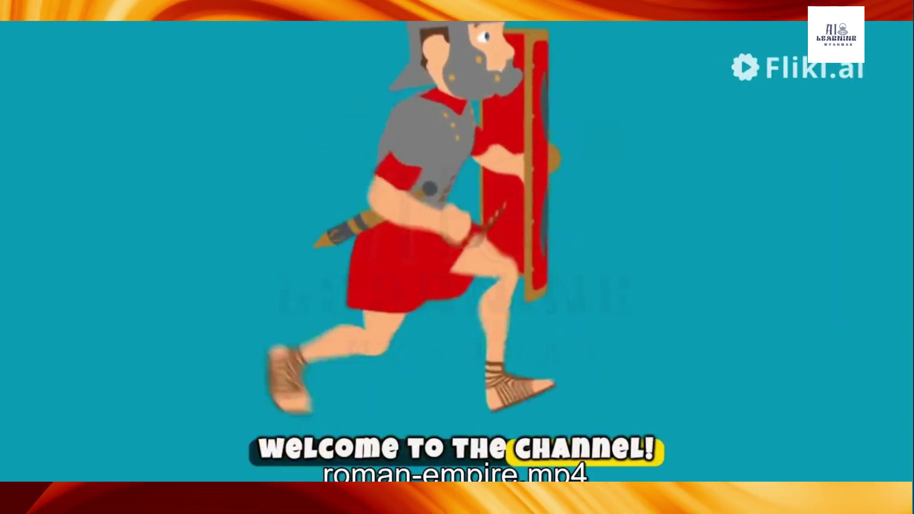